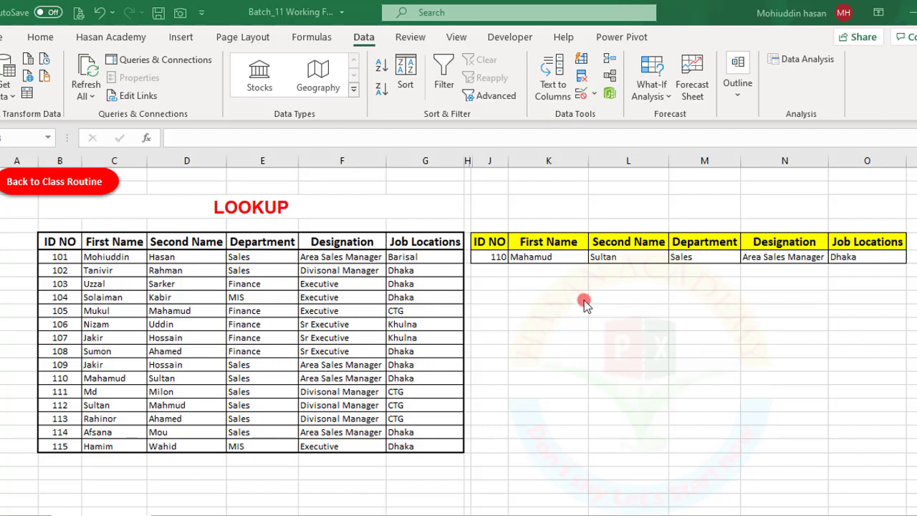
Review the employee list's ID, name and detail columns.
left_click(527, 290)
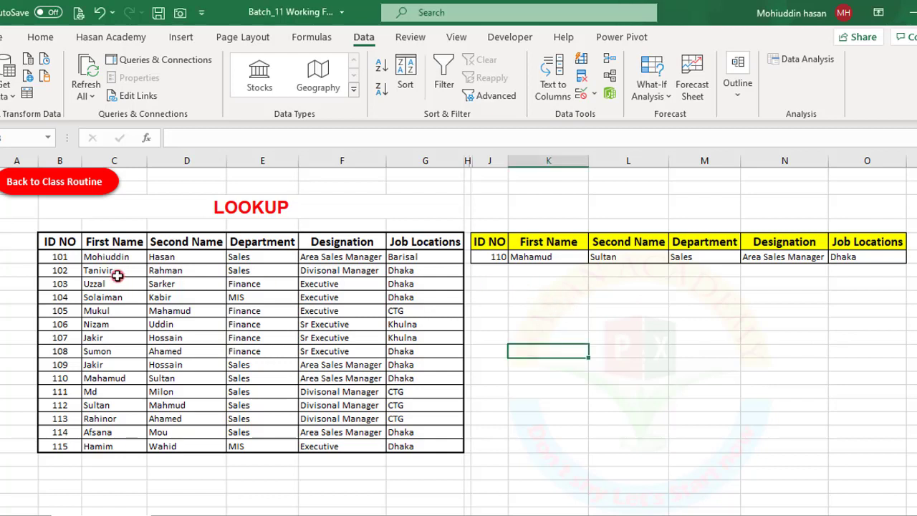
left_click(60, 256)
left_click(98, 255)
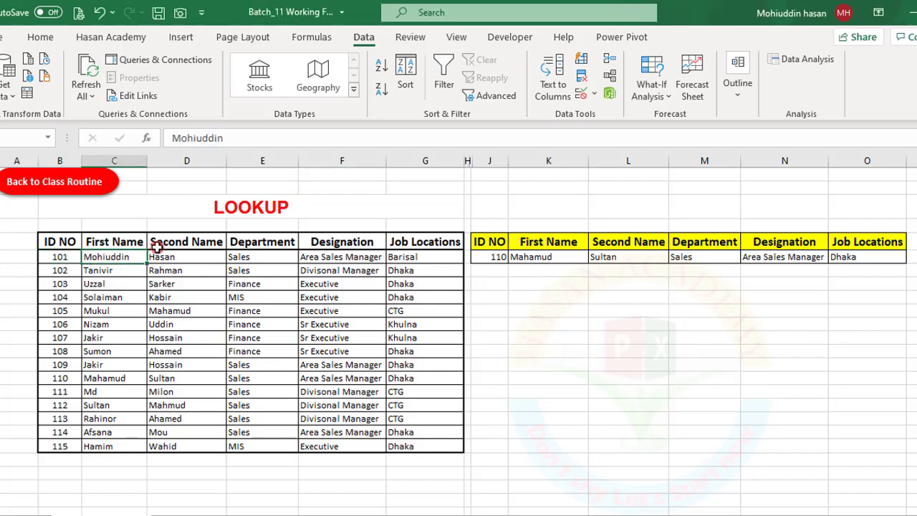
left_click(156, 247)
left_click(258, 256)
Pick employee ID 111 from J6's dropdown and check the First Name lookup formula.
left_click(493, 257)
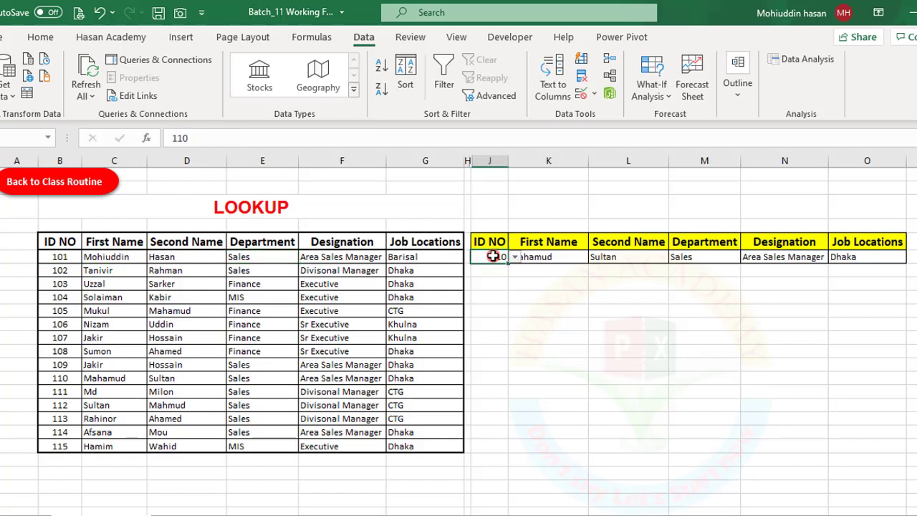
left_click(515, 257)
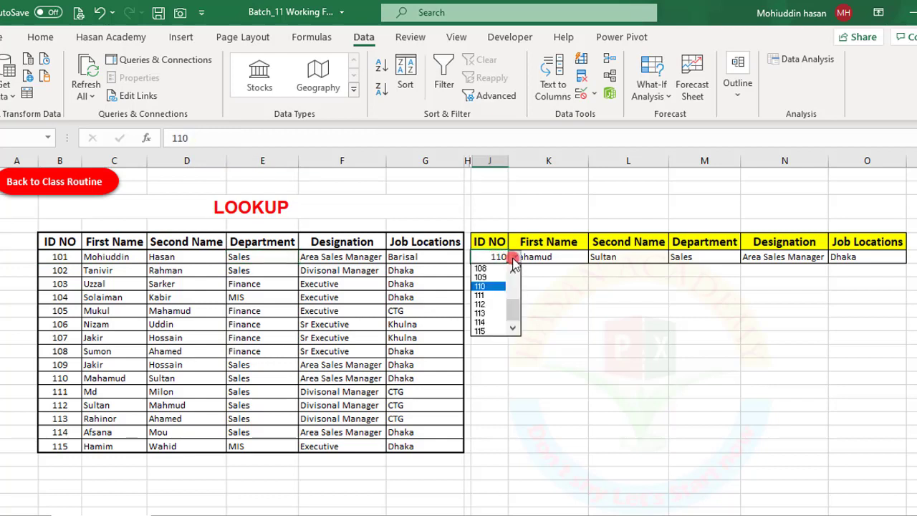
left_click(493, 294)
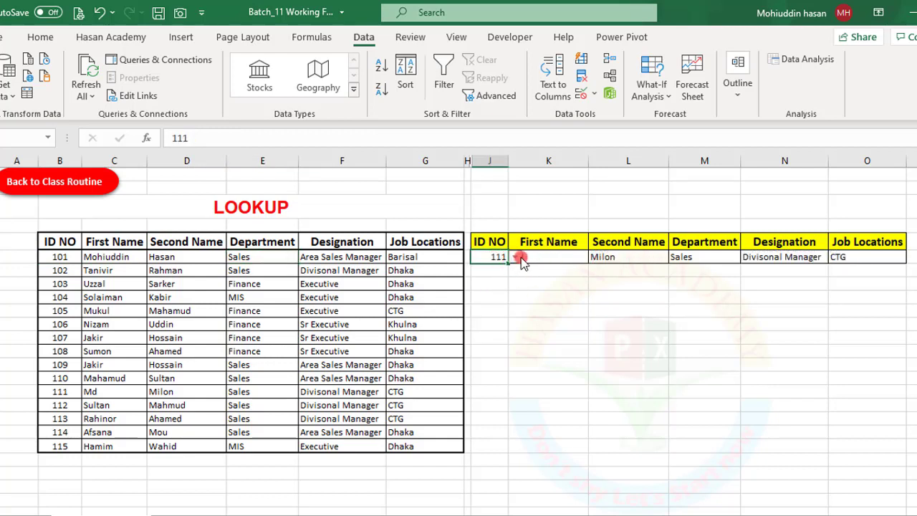
left_click(522, 257)
left_click(494, 258)
Switch the lookup ID to 115 and inspect the First Name formula's result.
left_click(514, 257)
left_click(501, 316)
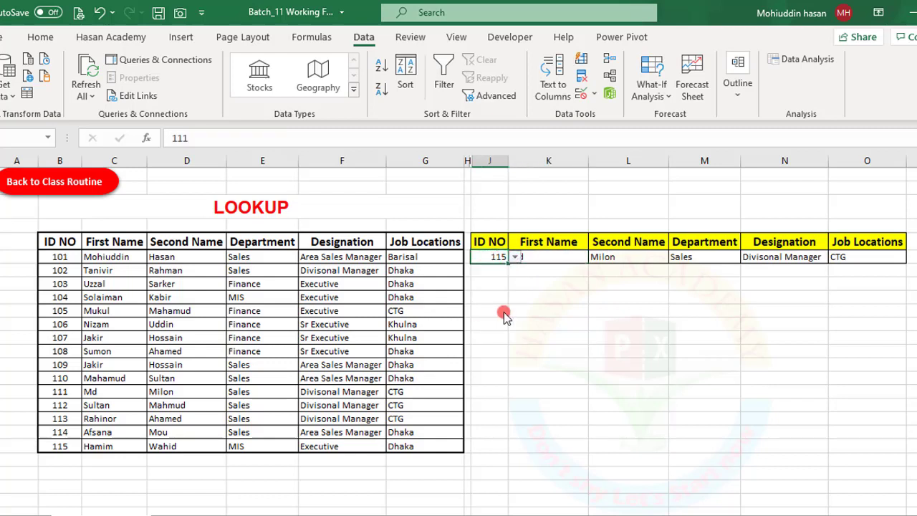
left_click(569, 293)
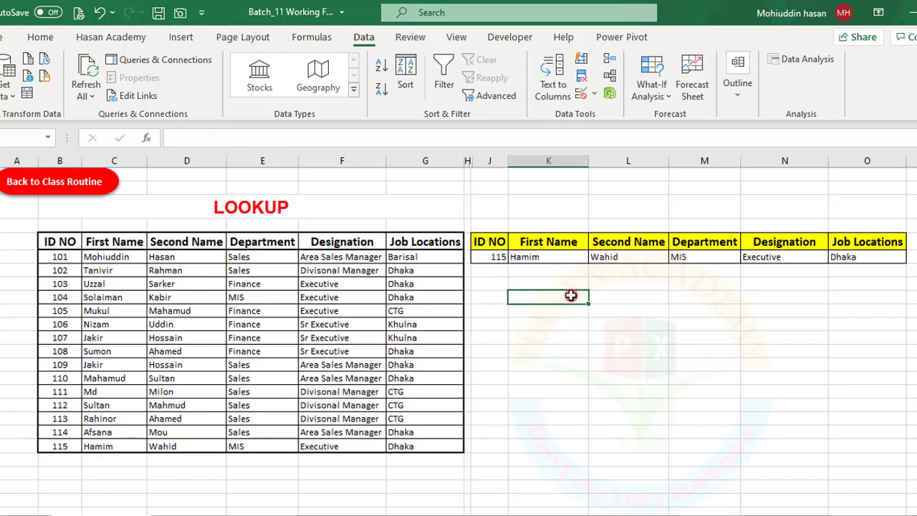
left_click(544, 257)
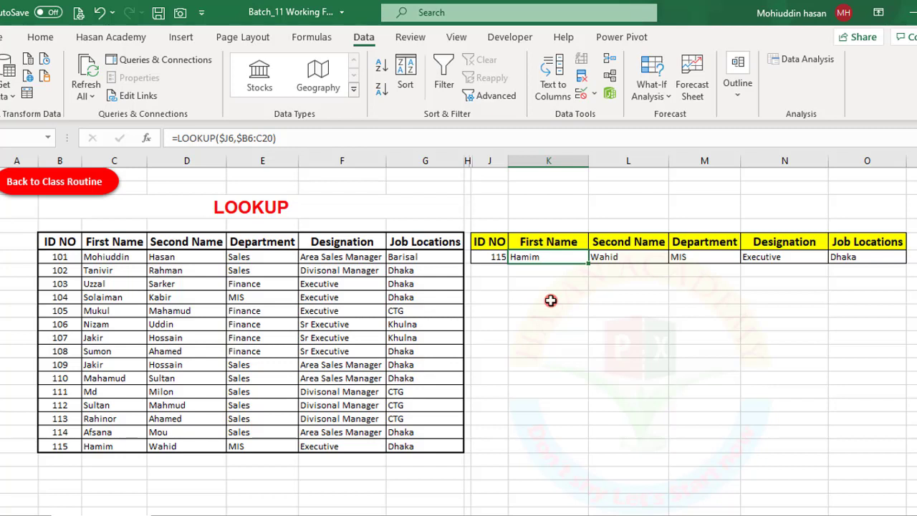
left_click(550, 300)
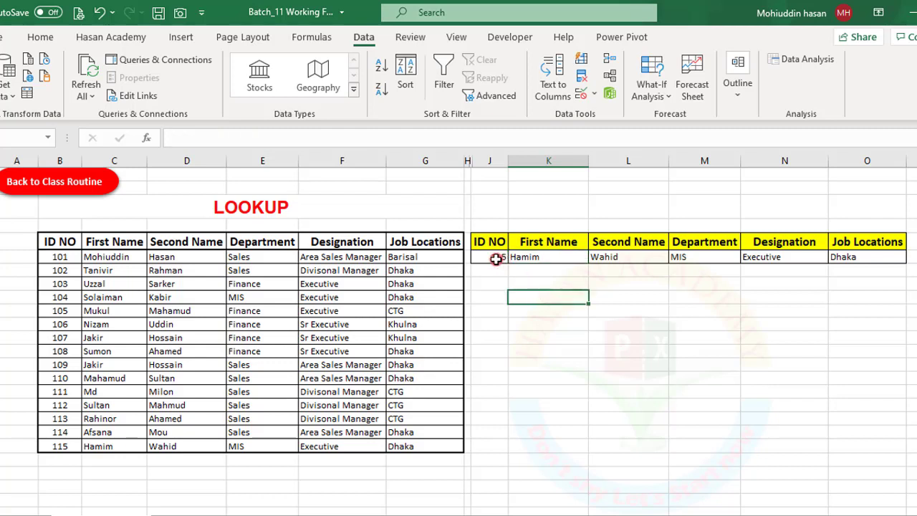
left_click(495, 258)
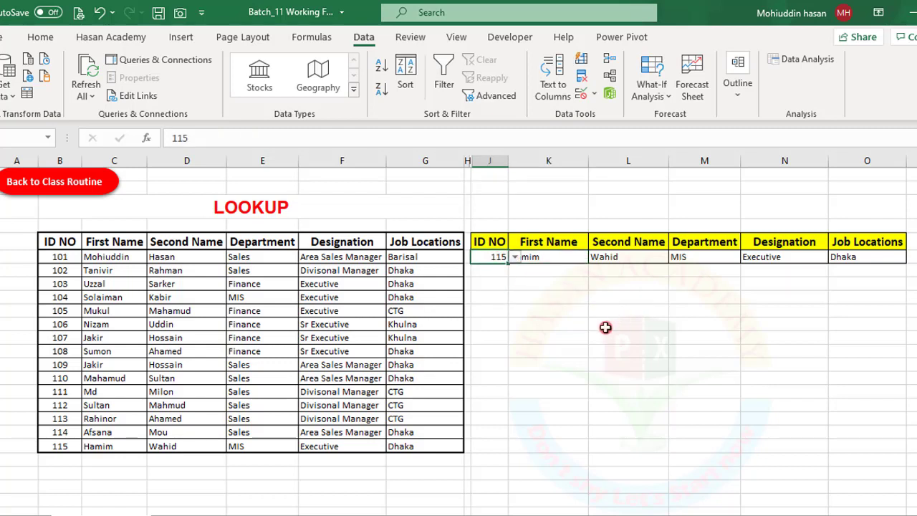
left_click(532, 324)
left_click(496, 258)
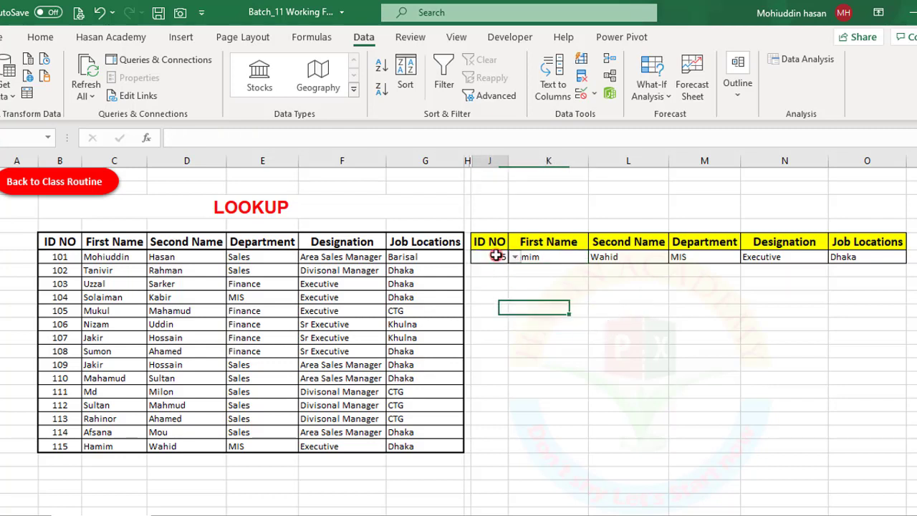
left_click(496, 257)
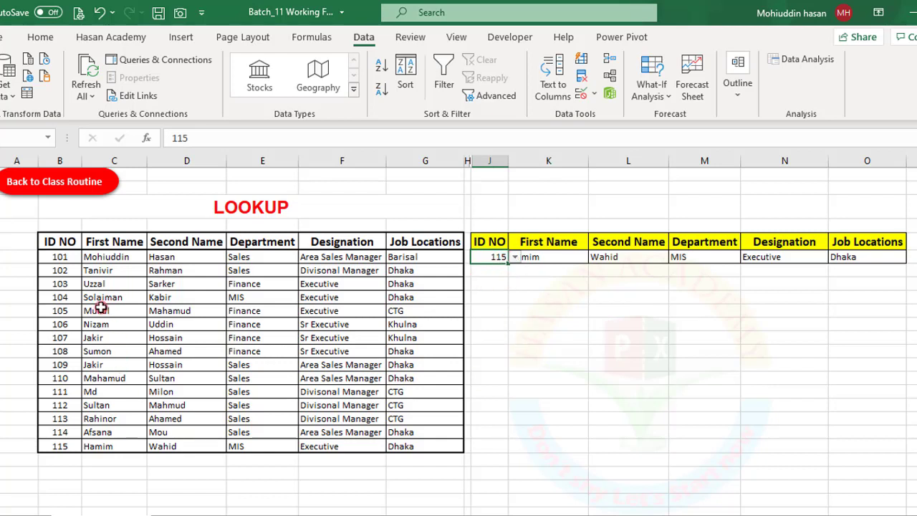
Highlight IDs 101 to 115 in the list, then the five returned detail cells.
left_click_drag(49, 256, 60, 445)
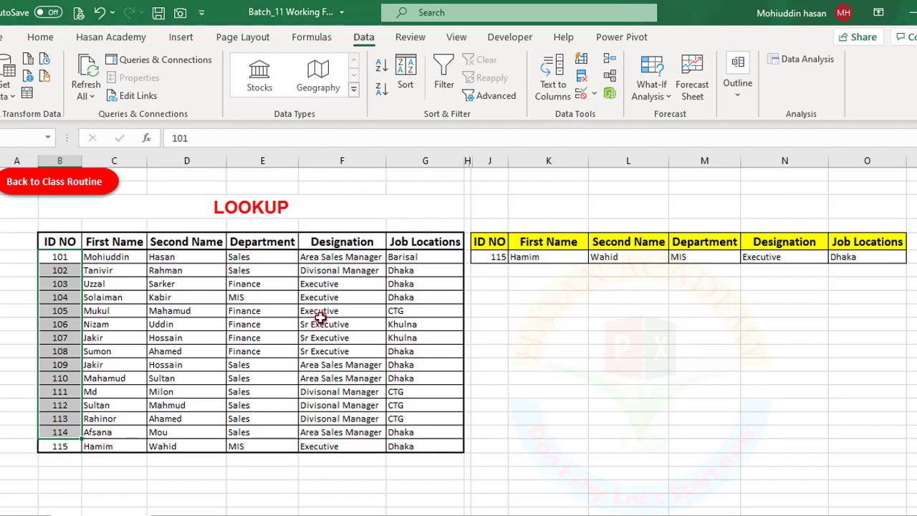
left_click(548, 276)
mouse_move(536, 256)
left_mouse_down()
mouse_move(879, 249)
mouse_move(884, 262)
left_mouse_up()
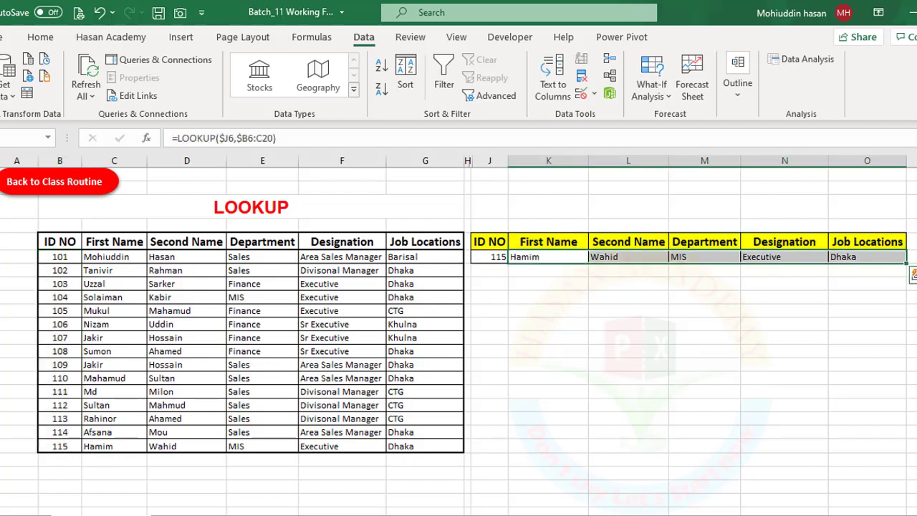
Clear the returned details and start a LOOKUP function in K6.
key("Delete")
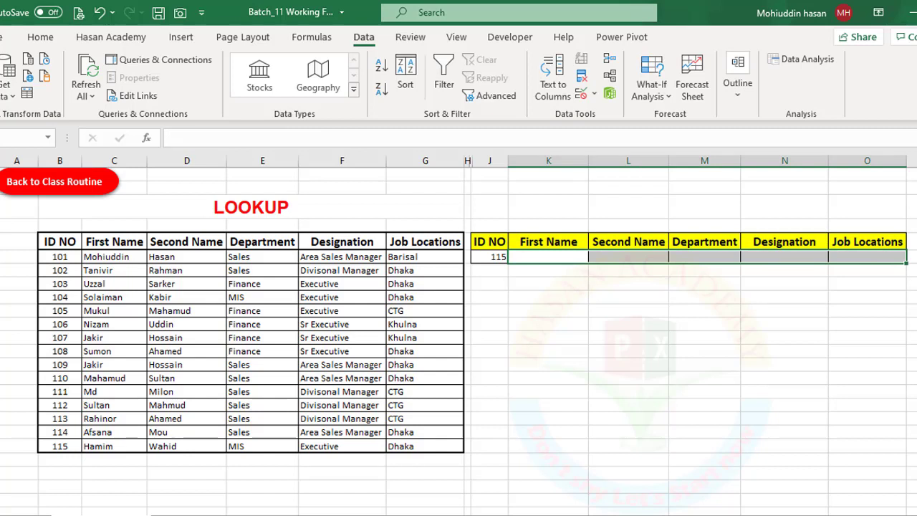
left_click(590, 341)
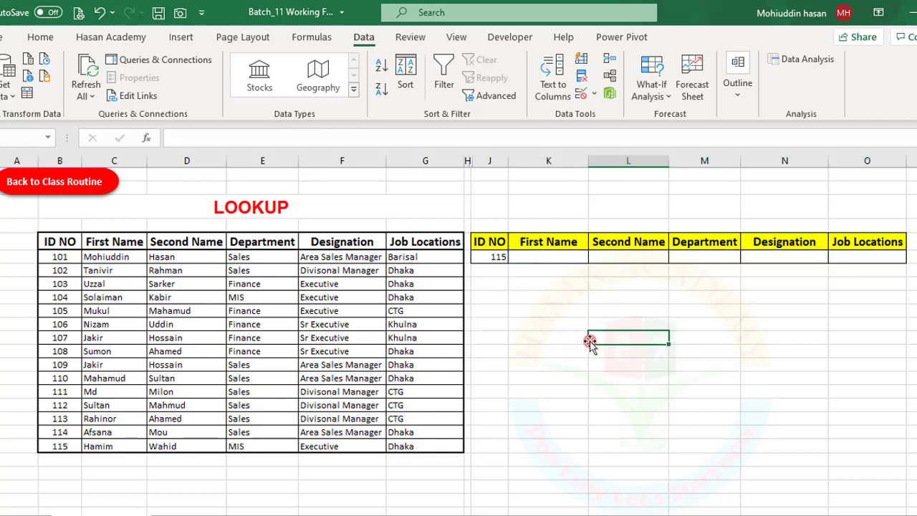
left_click(531, 258)
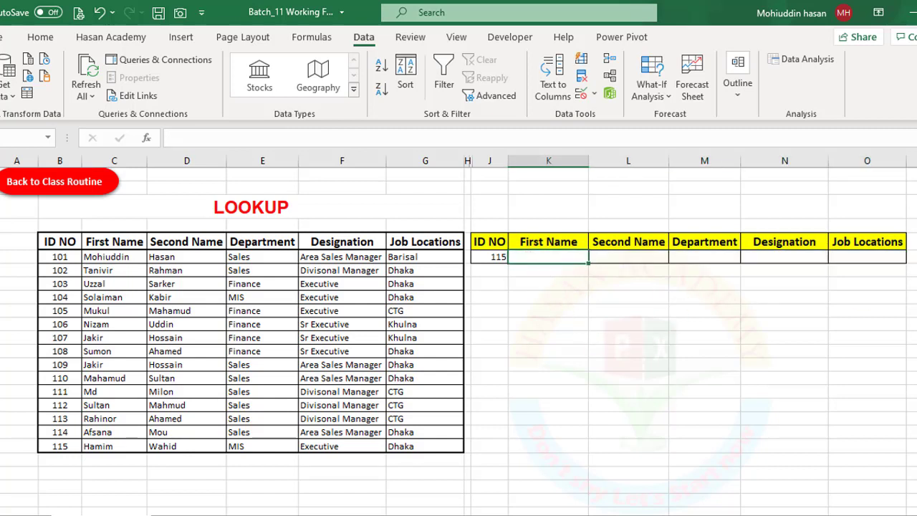
type("=l")
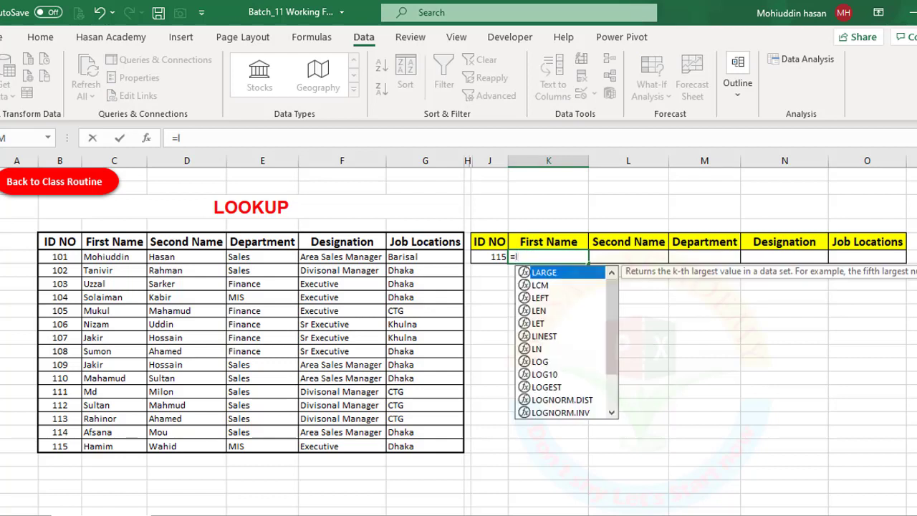
type("oo")
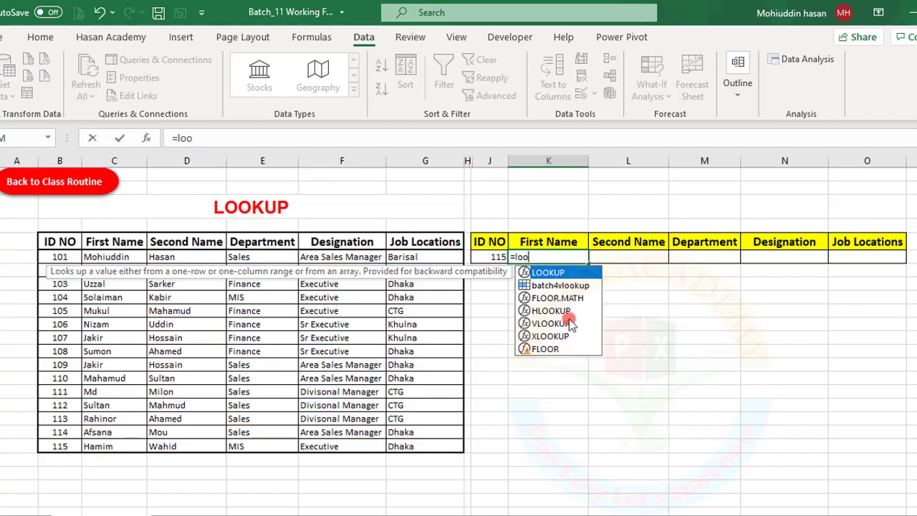
double_click(558, 273)
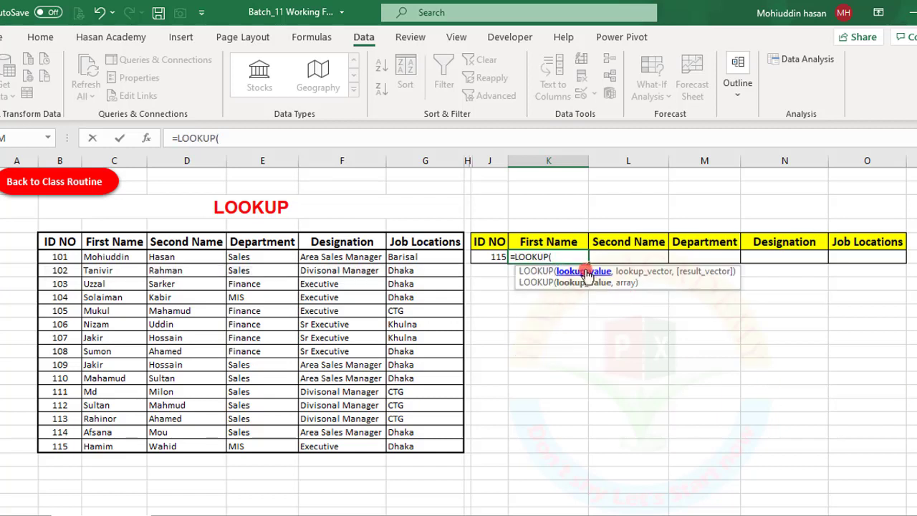
Complete K6's formula as =LOOKUP(J6,B6:C20).
left_click(487, 256)
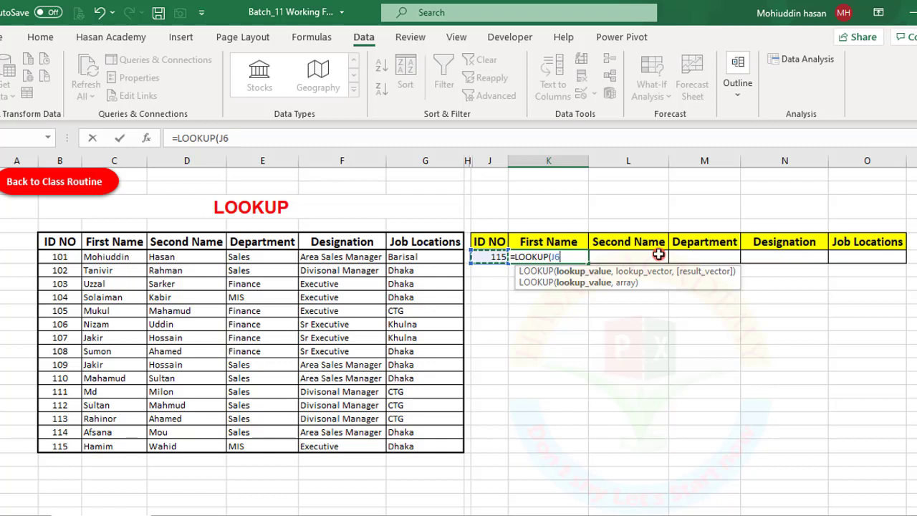
type(",")
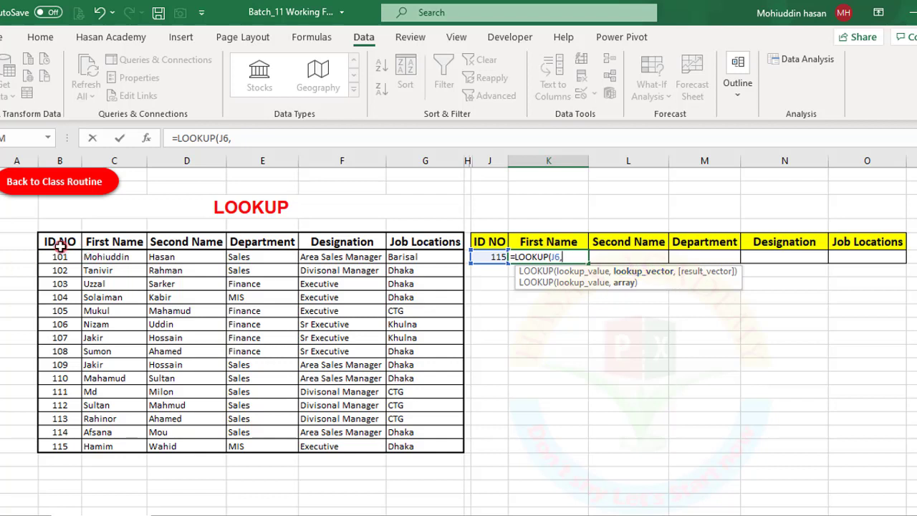
left_click_drag(56, 255, 120, 446)
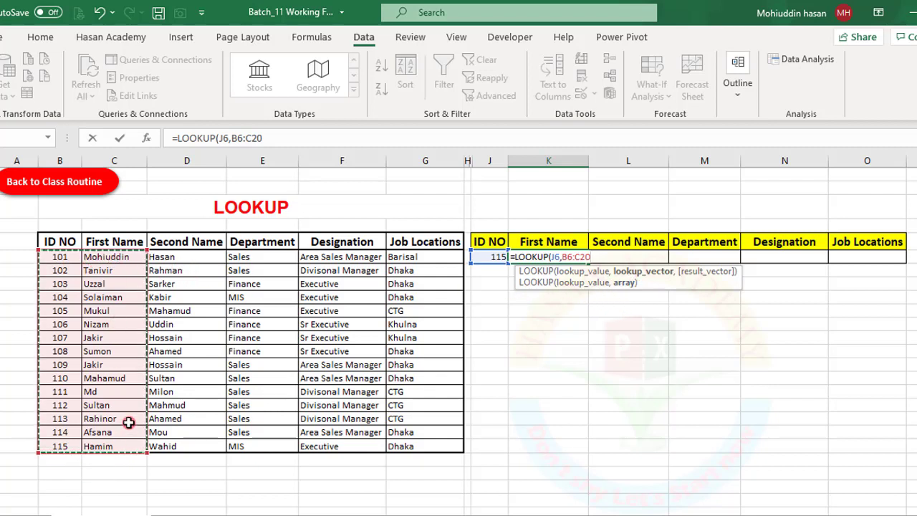
left_click(281, 139)
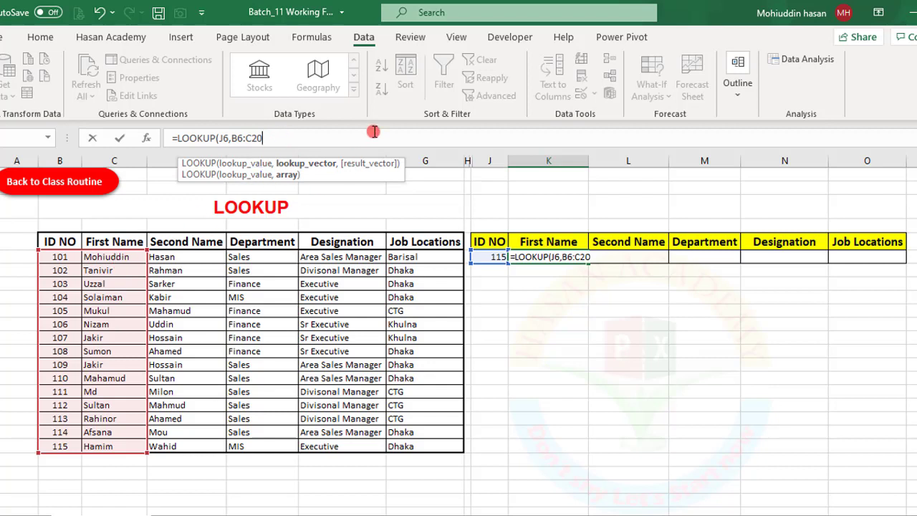
type(")")
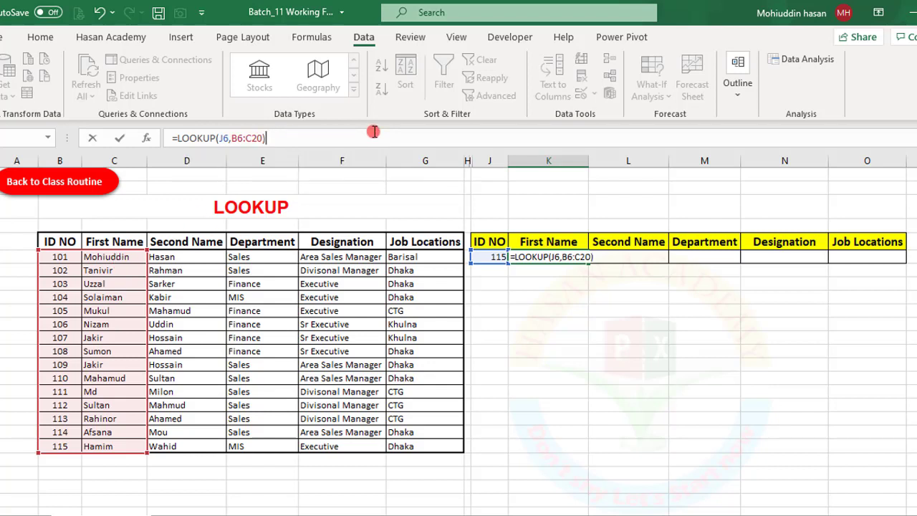
key("Return")
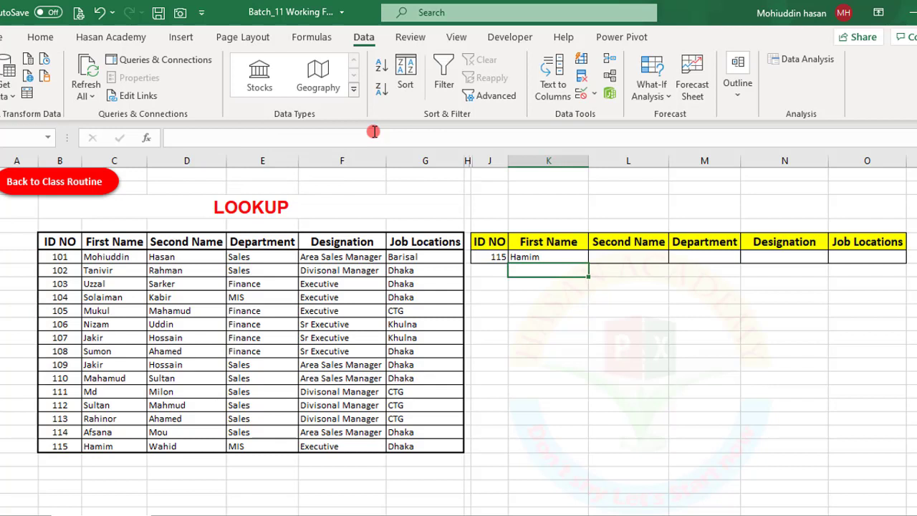
Choose employee ID 112 from J6's dropdown list.
left_click(491, 259)
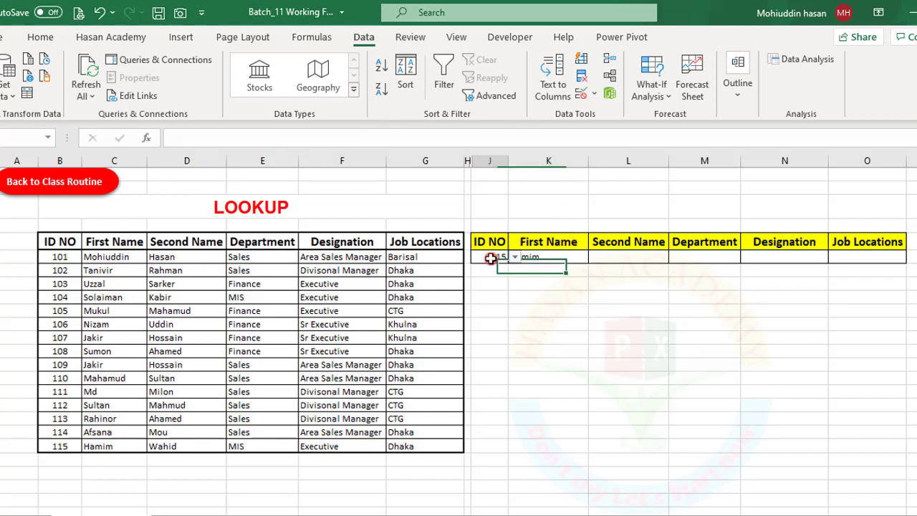
left_click(554, 271)
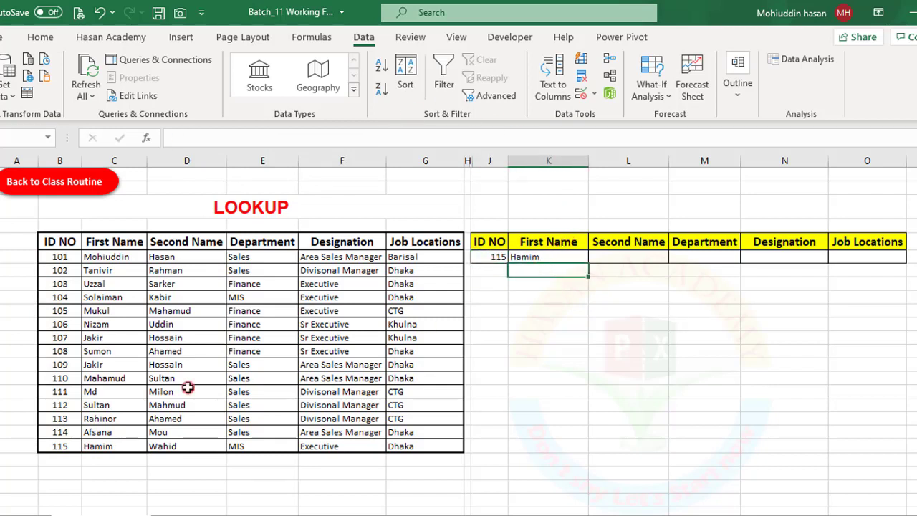
left_click(91, 449)
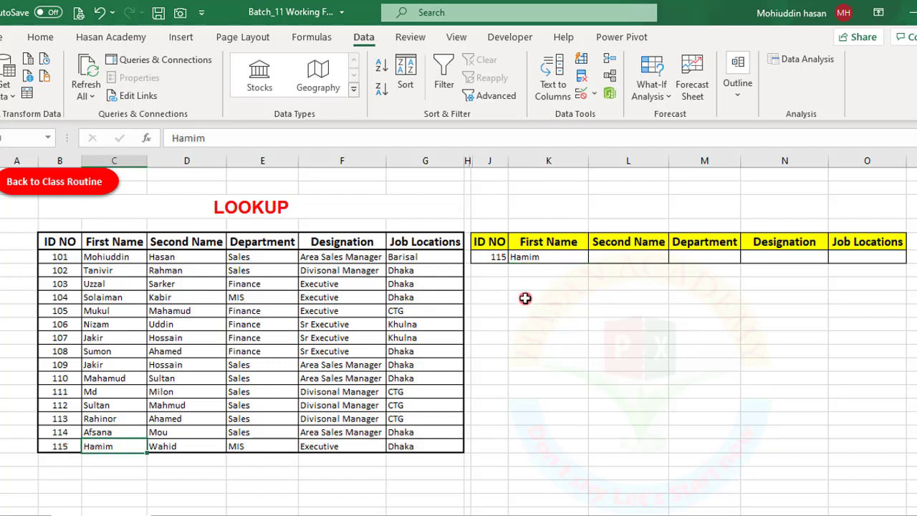
left_click(494, 259)
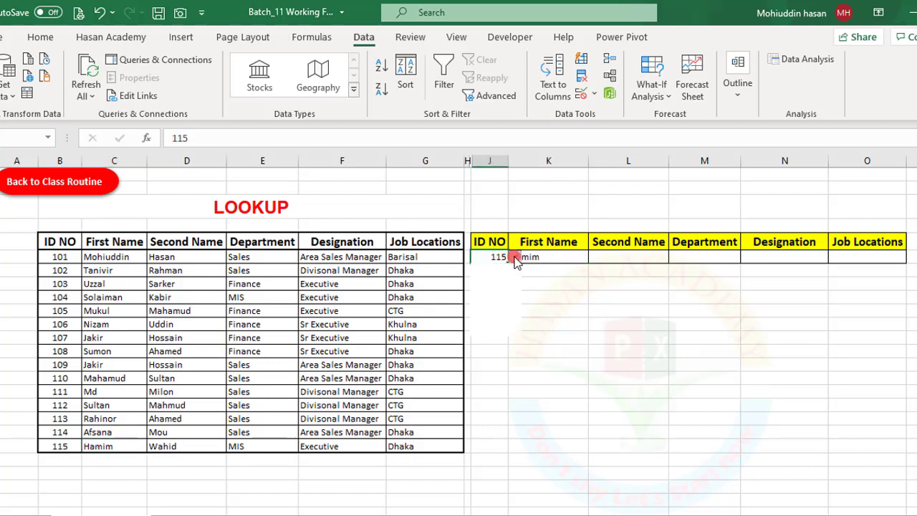
left_click(514, 256)
left_click(480, 305)
Check ID 112's row in the employee list and the First Name formula in K6.
left_click(533, 271)
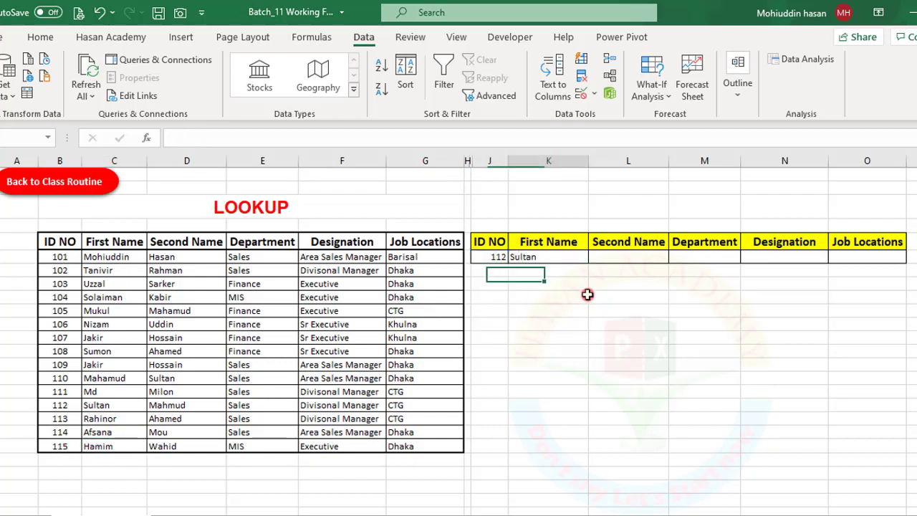
left_click(581, 295)
left_click_drag(60, 406, 113, 407)
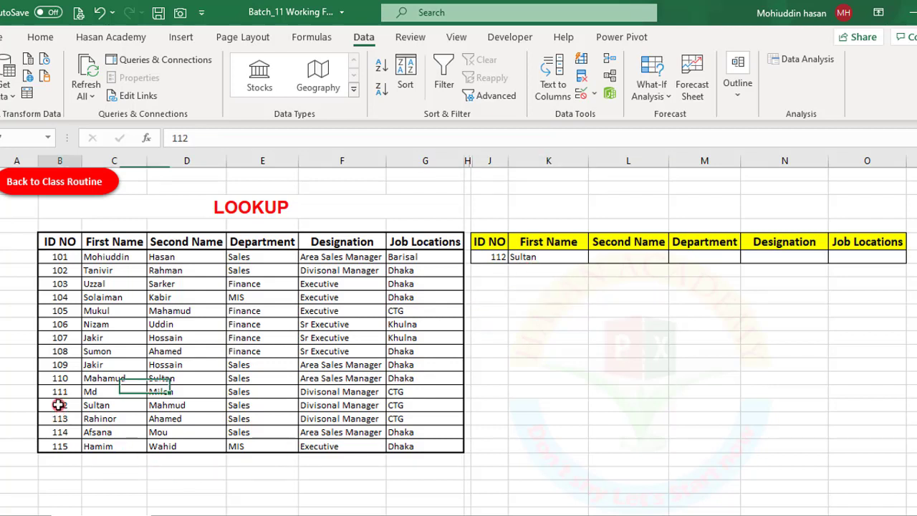
left_click(490, 366)
left_click(534, 259)
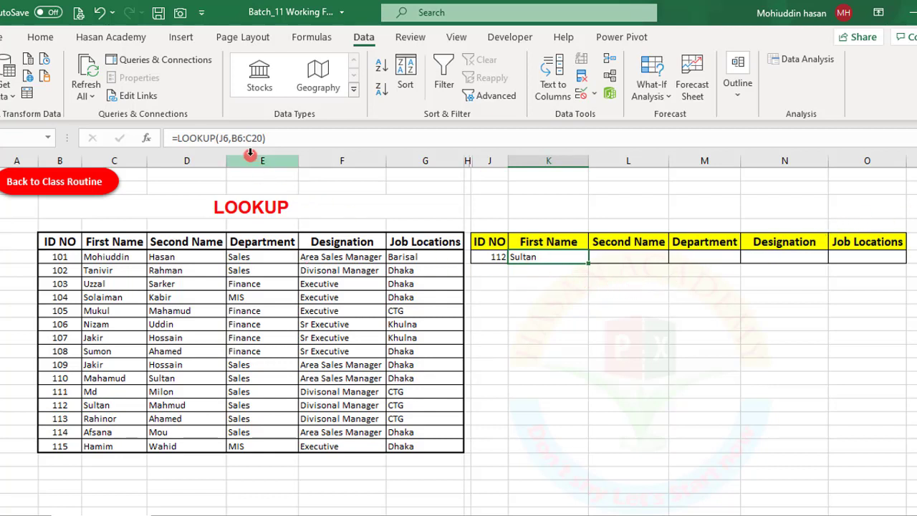
Change K6's range to $B6:C20 and fill the formula across to O6.
left_click(243, 139)
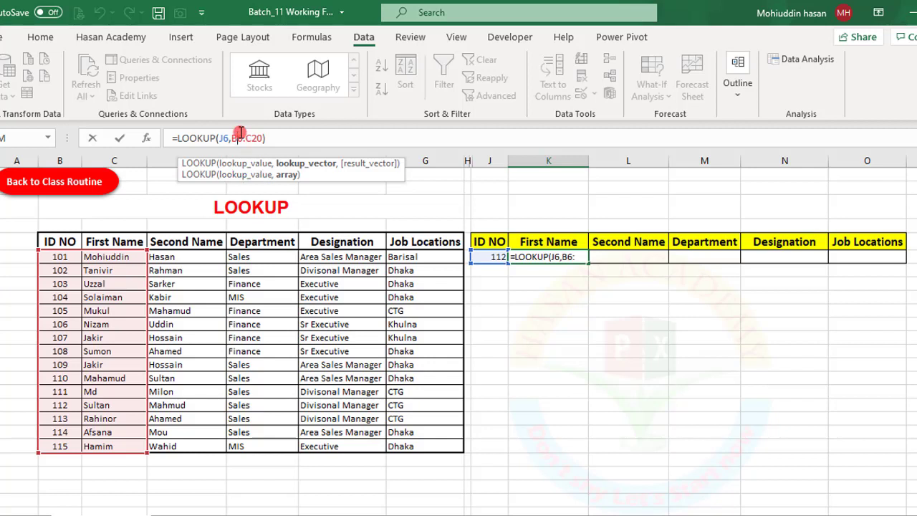
key("F4")
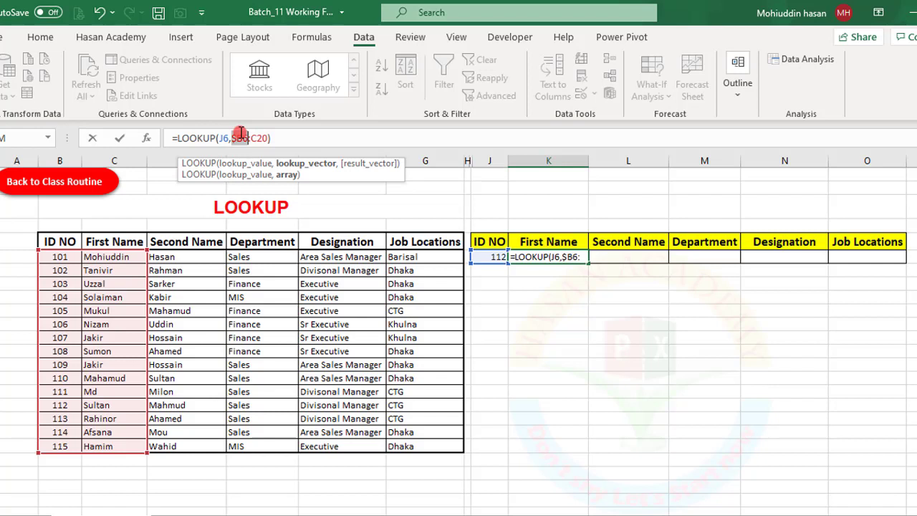
key("Return")
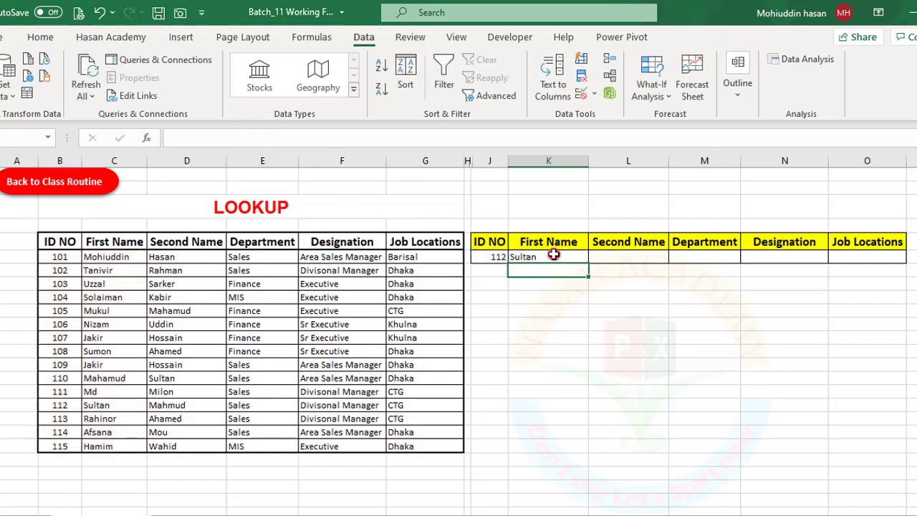
left_click(554, 255)
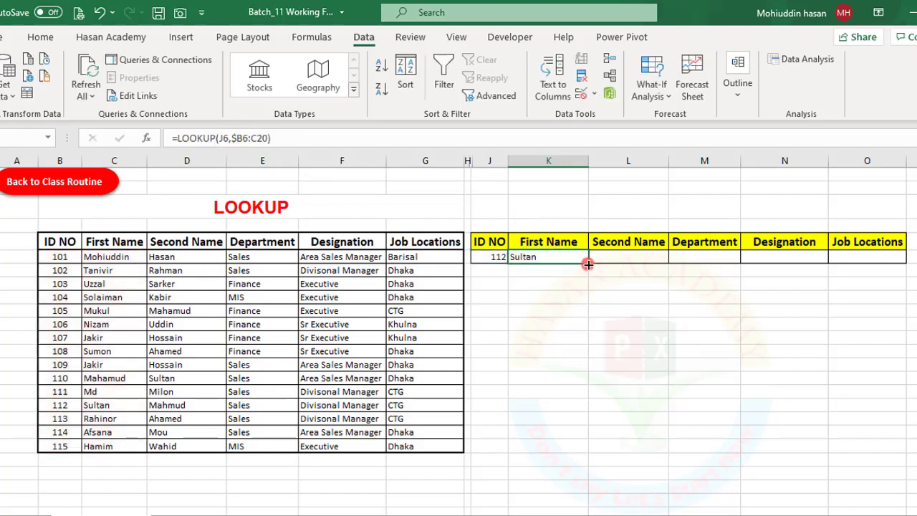
left_click_drag(592, 266, 876, 266)
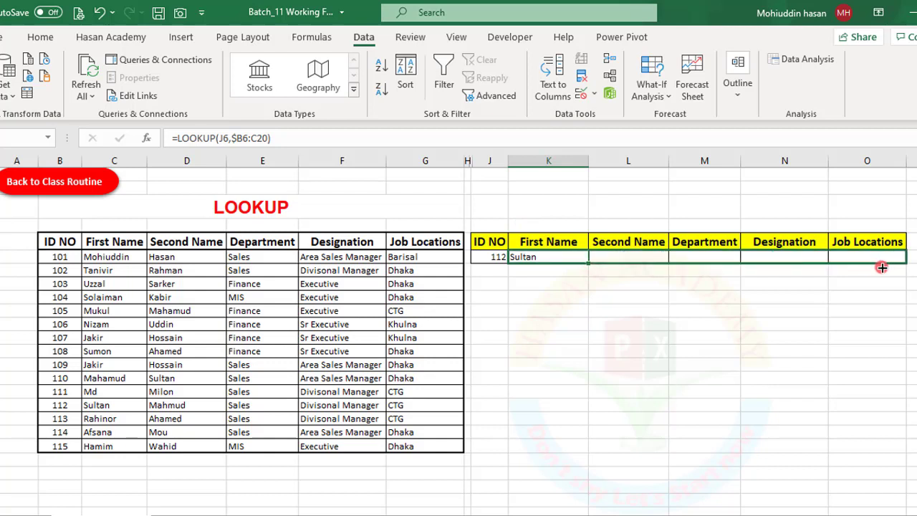
Compare the shifted formulas in L6 and M6 with K6, then edit K6's ID reference.
left_click(699, 335)
left_click(548, 258)
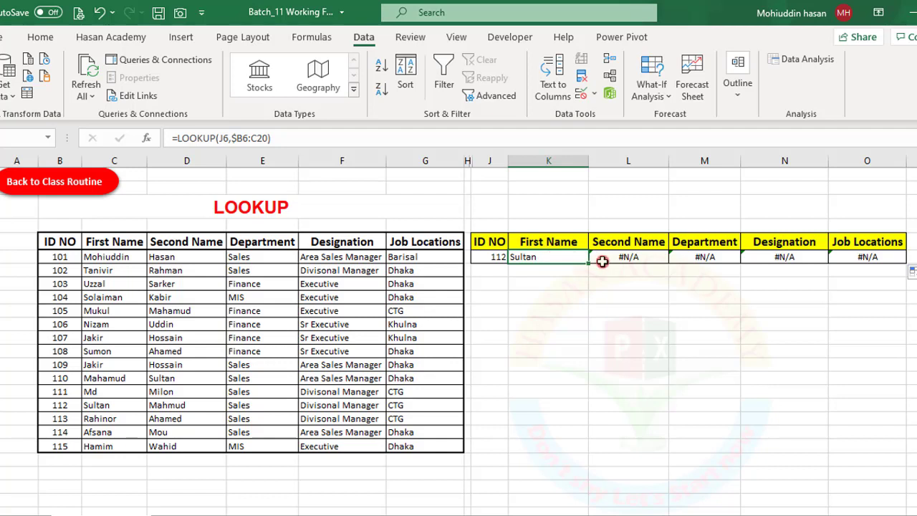
left_click(636, 256)
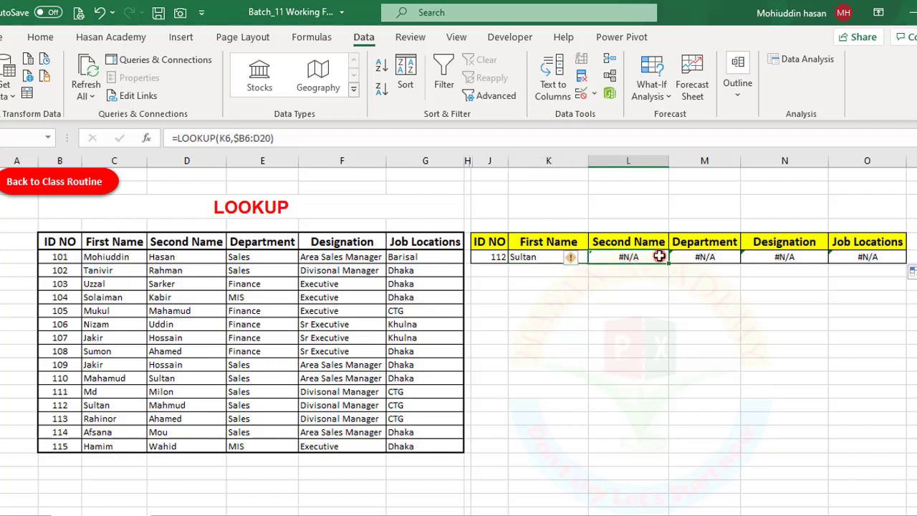
left_click(713, 254)
left_click(543, 258)
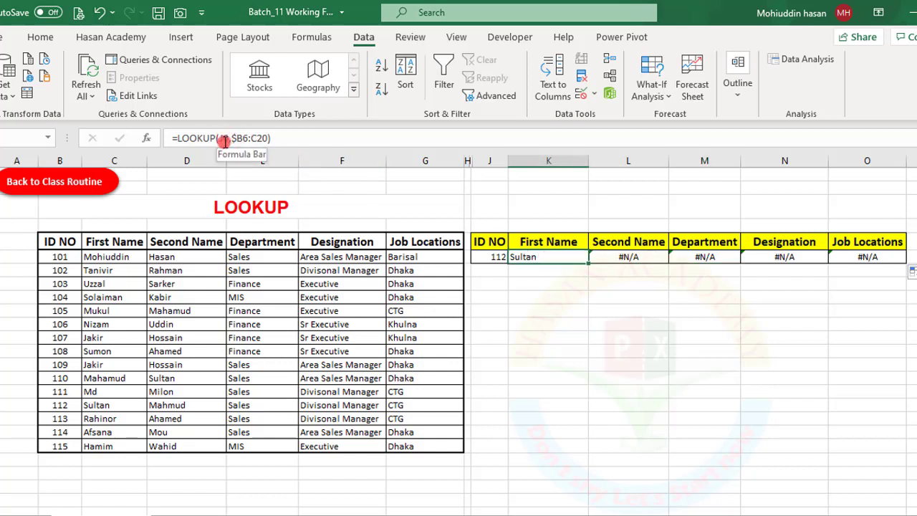
left_click(628, 258)
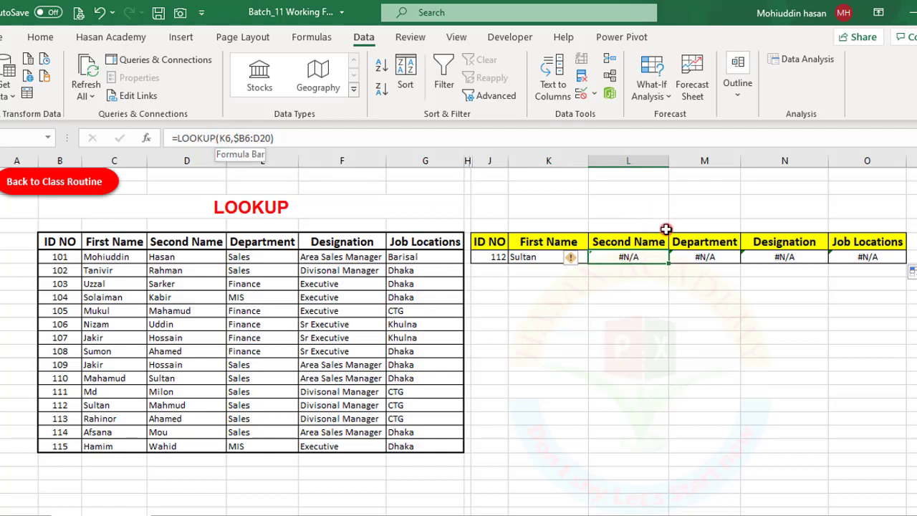
left_click(697, 254)
left_click(545, 253)
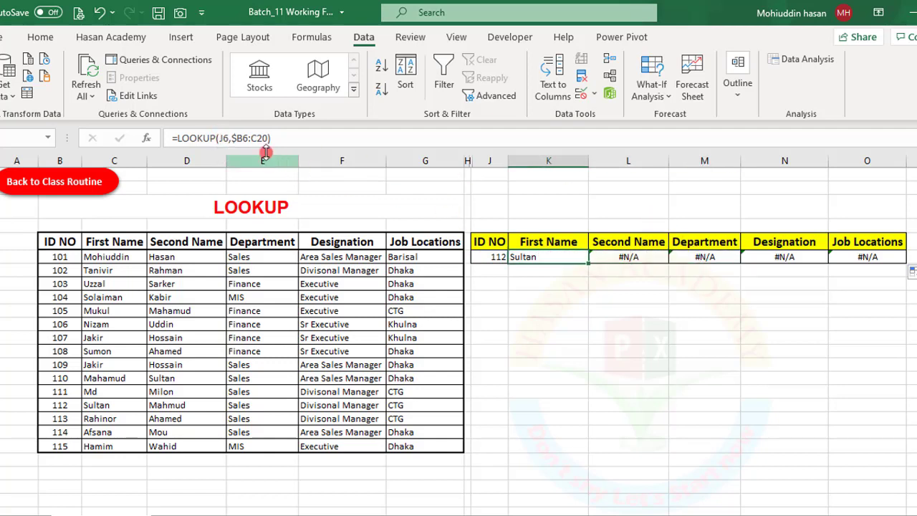
left_click(222, 138)
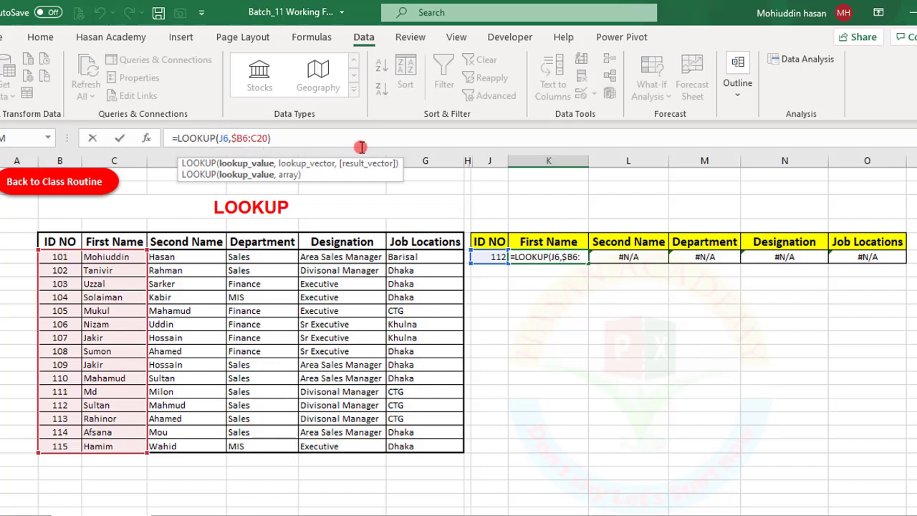
Change K6's formula to =LOOKUP($J6,$B6:C20) and refill it across to O6.
key("F4")
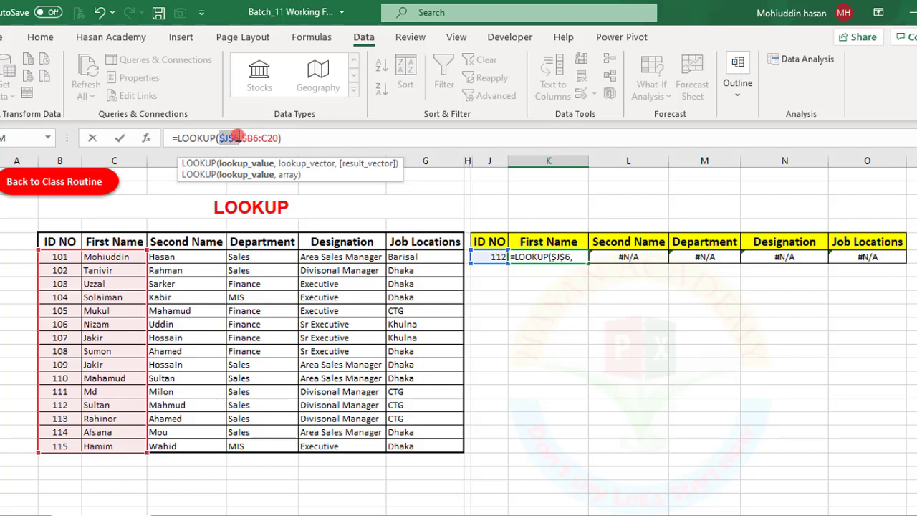
key("Return")
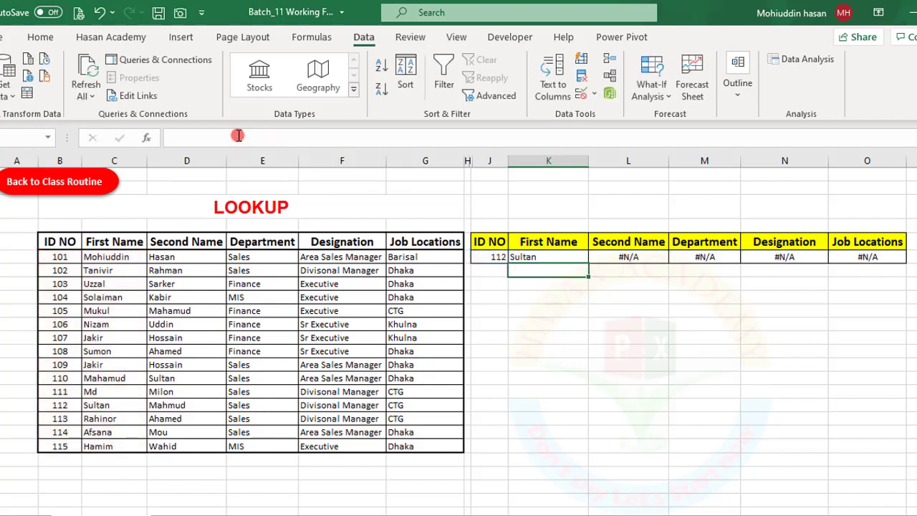
left_click(549, 258)
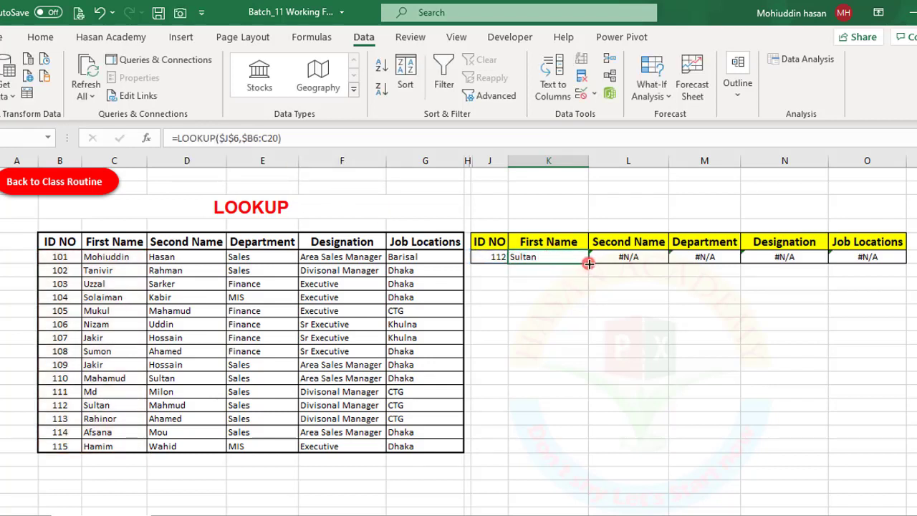
left_click_drag(589, 262, 878, 259)
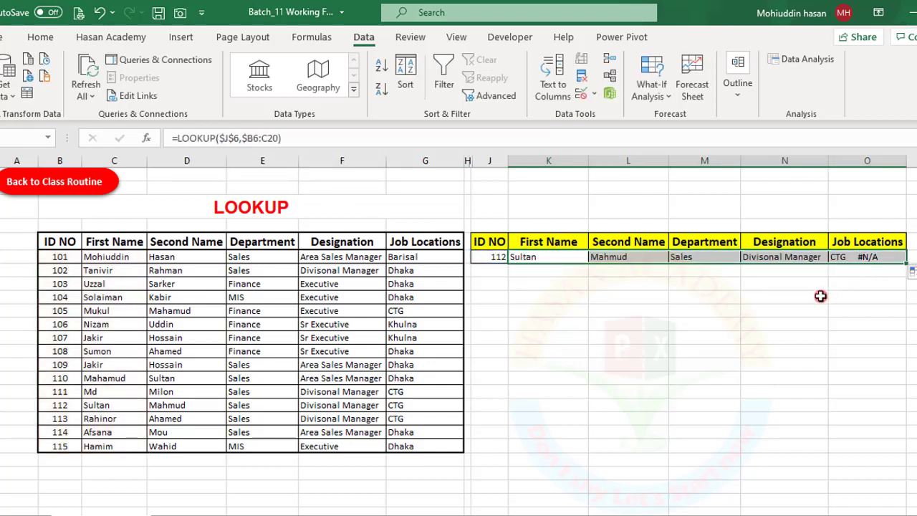
left_click(708, 311)
left_click(539, 259)
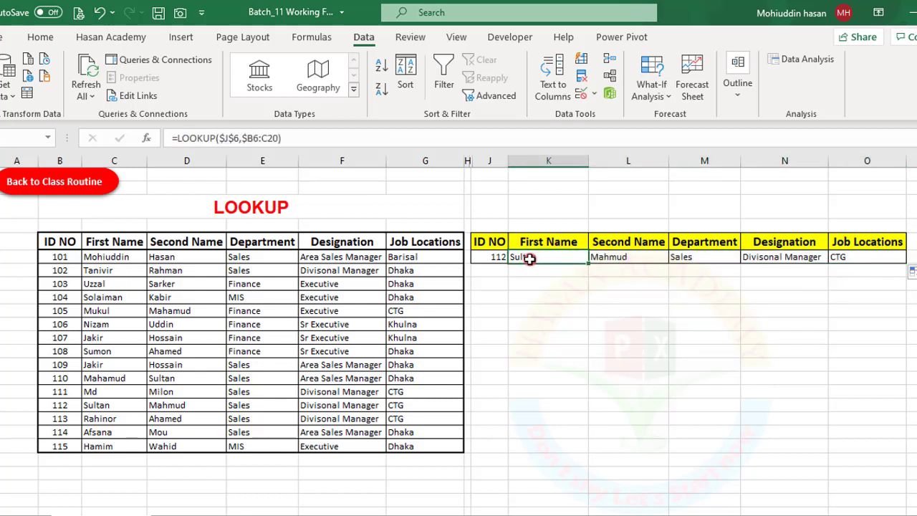
left_click(128, 405)
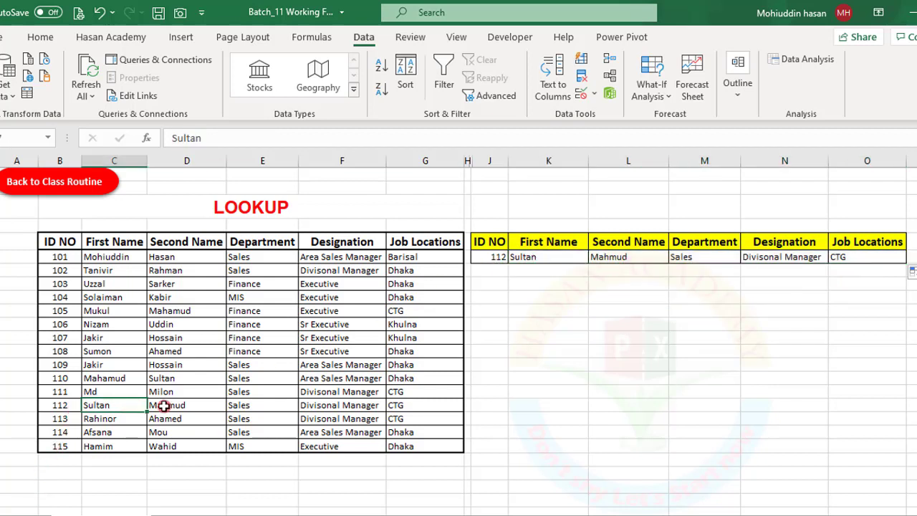
left_click(164, 405)
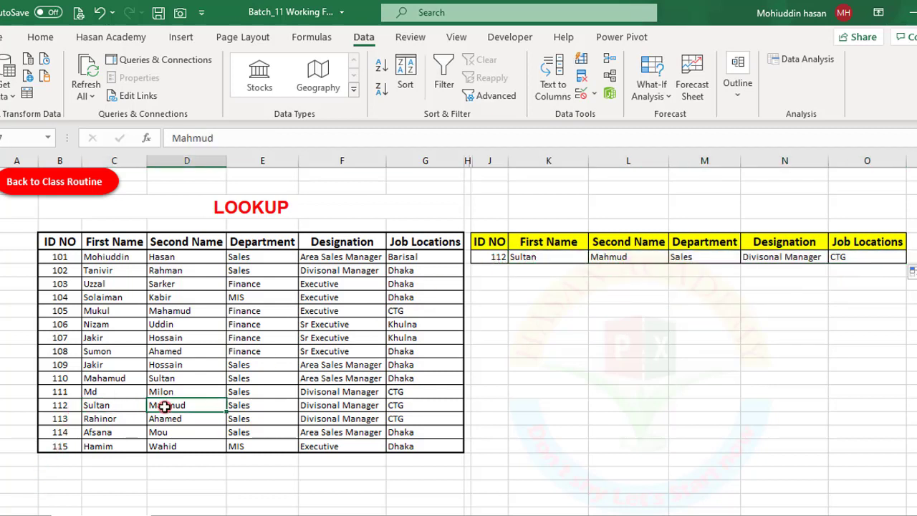
left_click(239, 405)
left_click(328, 406)
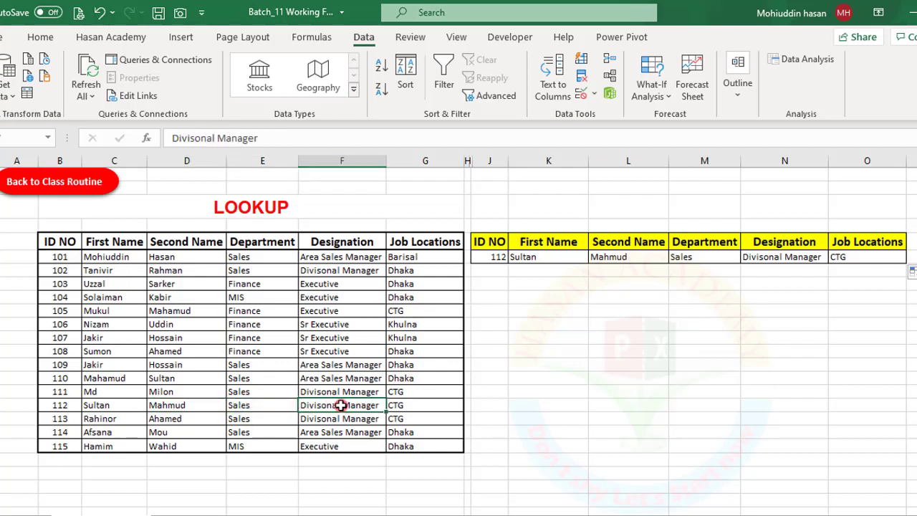
left_click(412, 404)
left_click(879, 259)
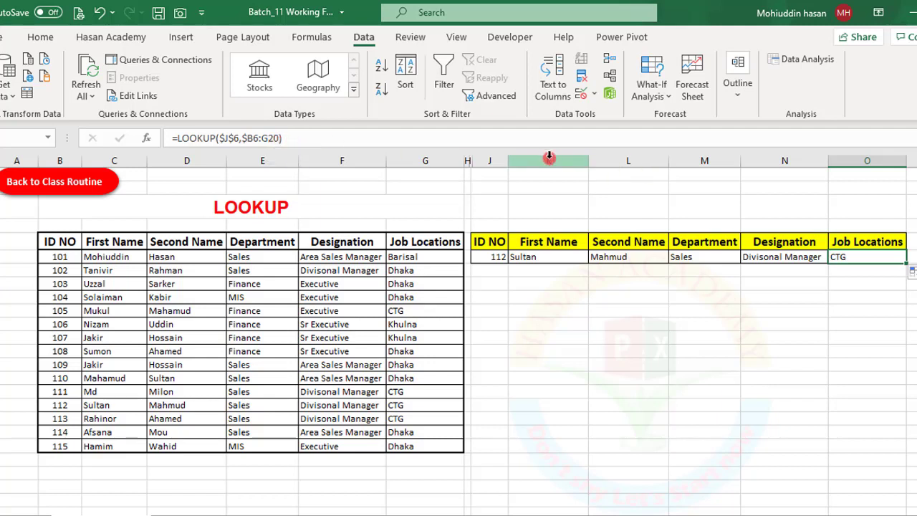
Insert two empty columns before First Name in the lookup table.
left_click(555, 157)
right_click(555, 157)
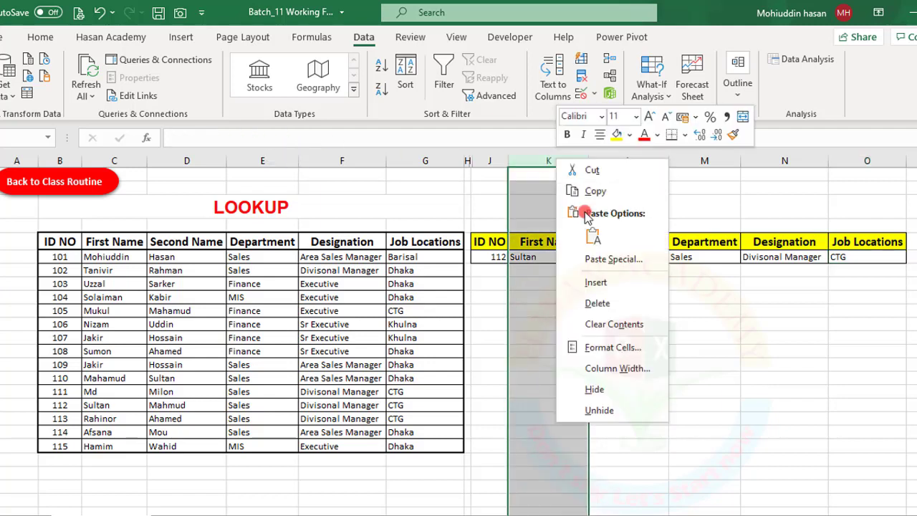
left_click(598, 284)
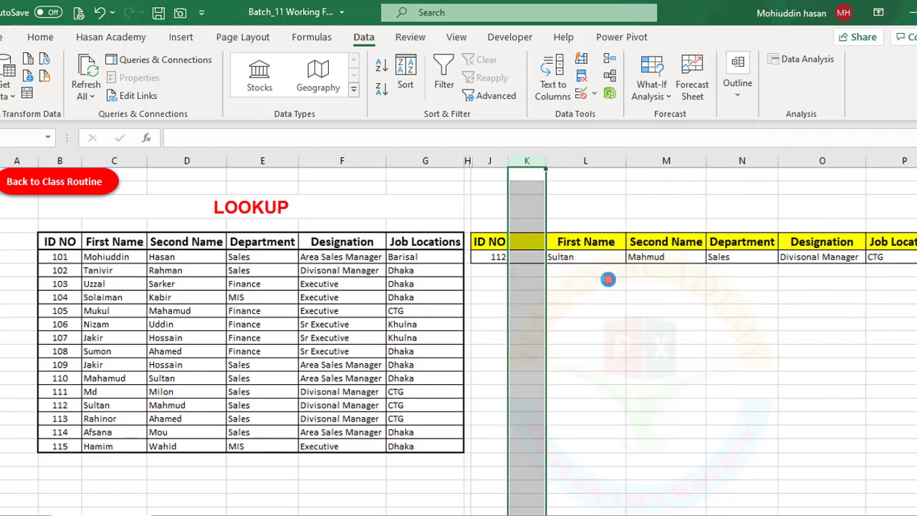
left_click(596, 258)
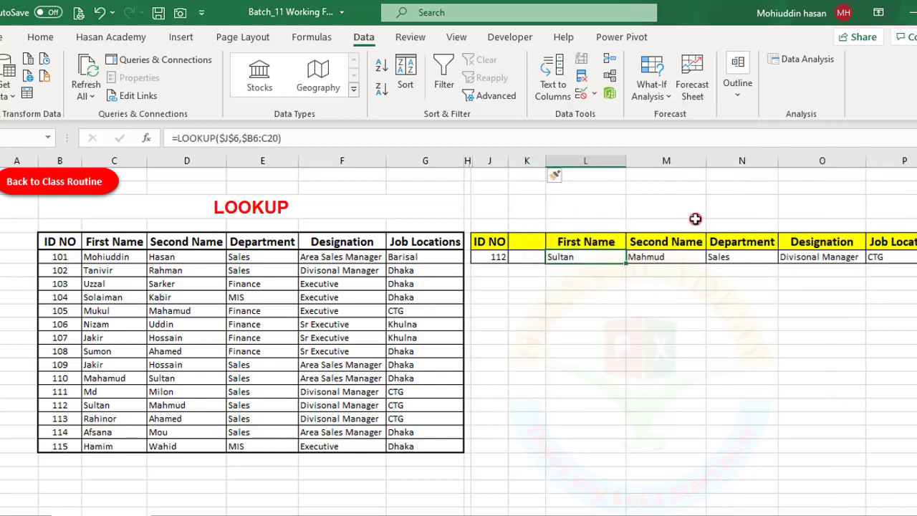
right_click(528, 160)
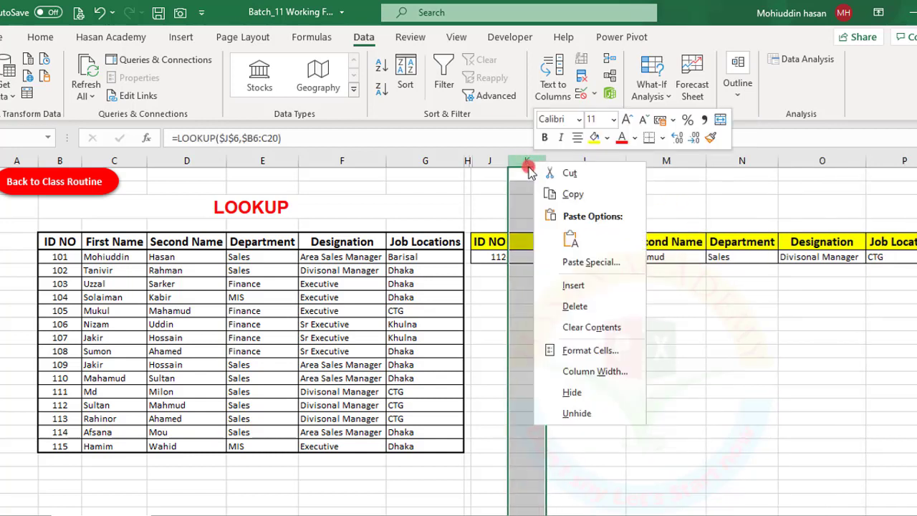
left_click(573, 285)
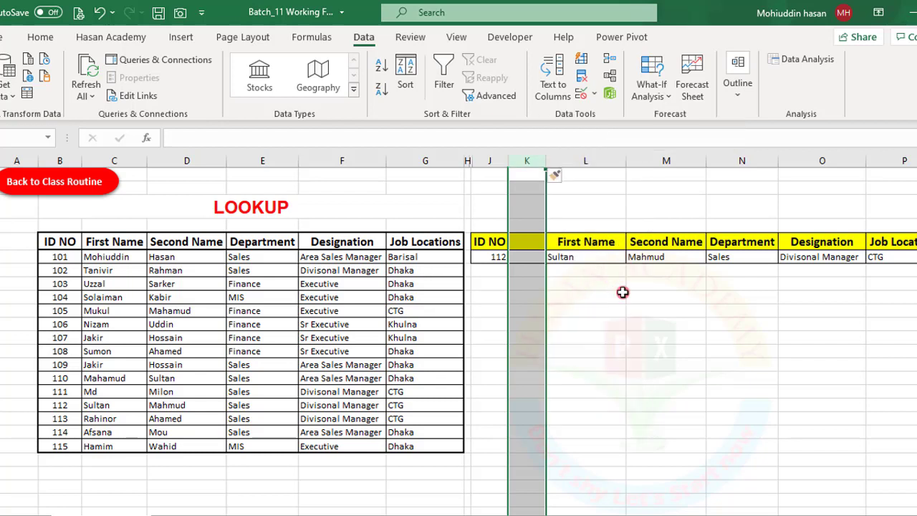
left_click(604, 257)
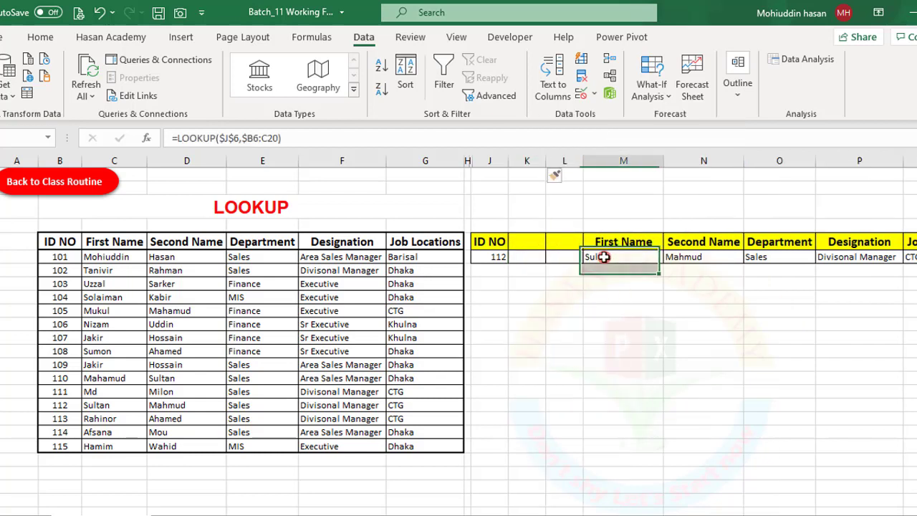
Insert a column before Second Name in the employee table, then undo the extra insertions.
left_click(175, 159)
right_click(176, 160)
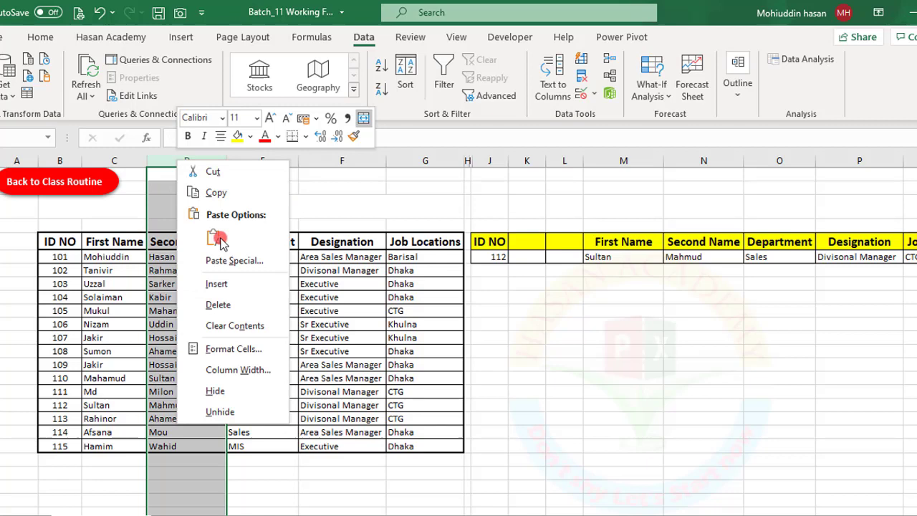
left_click(233, 280)
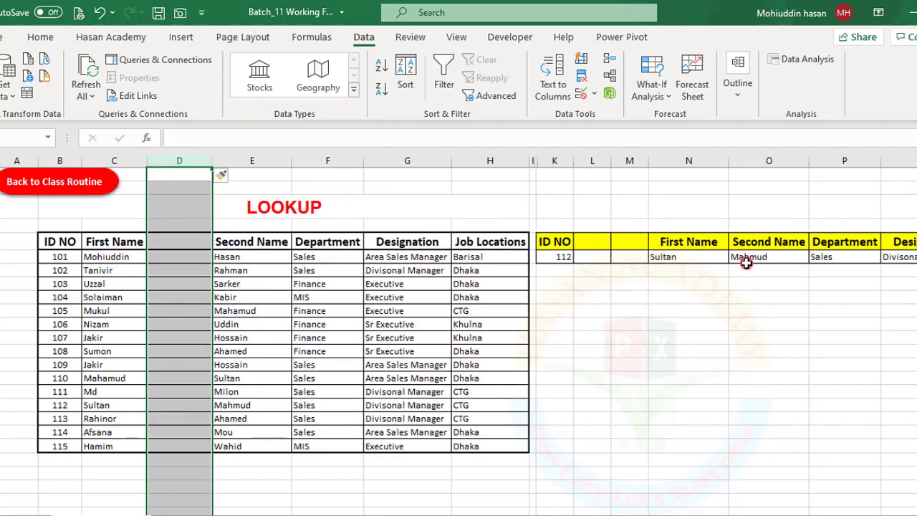
left_click(743, 263)
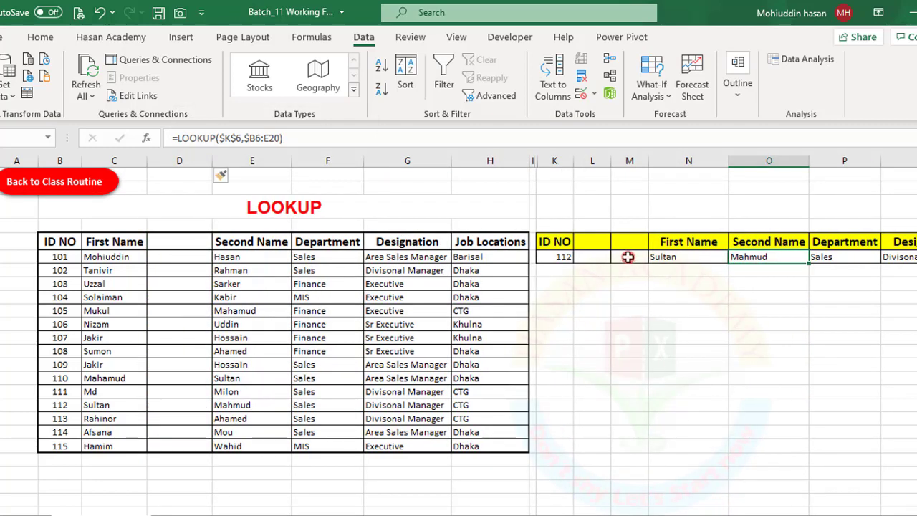
key("ctrl+z")
key("ctrl+z")
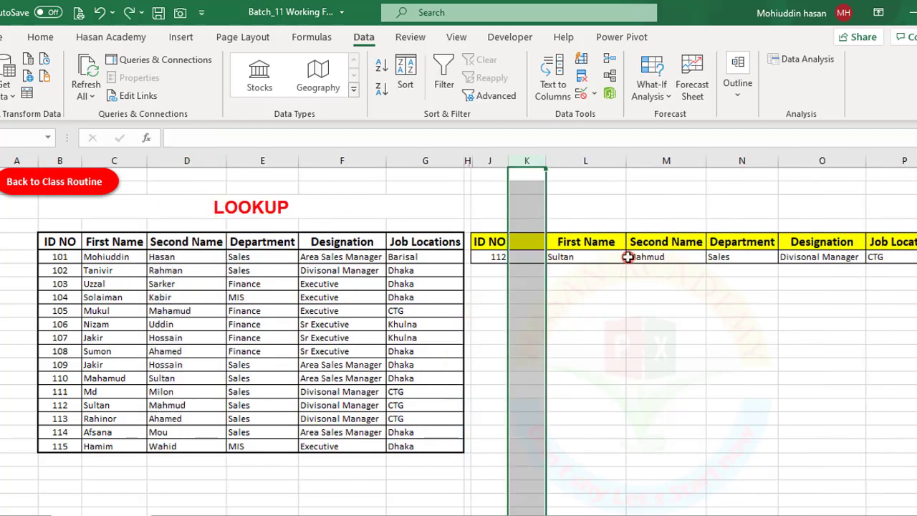
left_click(588, 258)
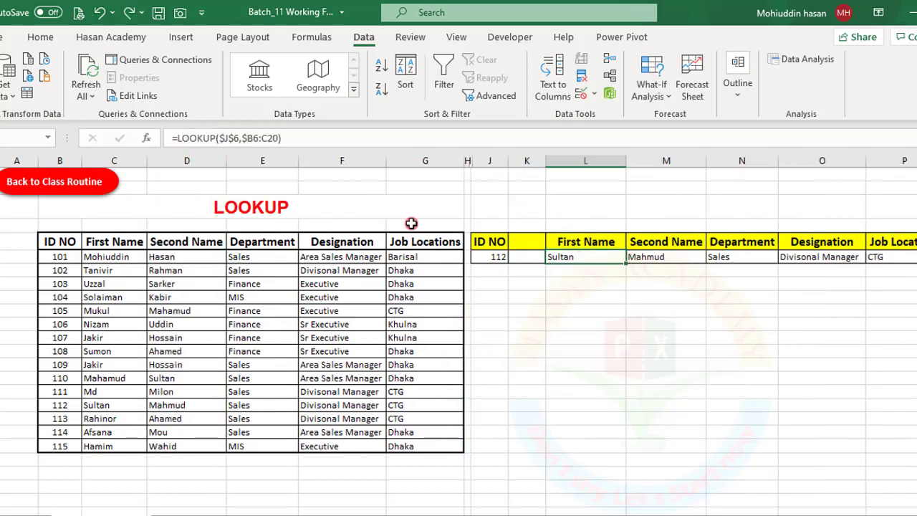
left_click(274, 138)
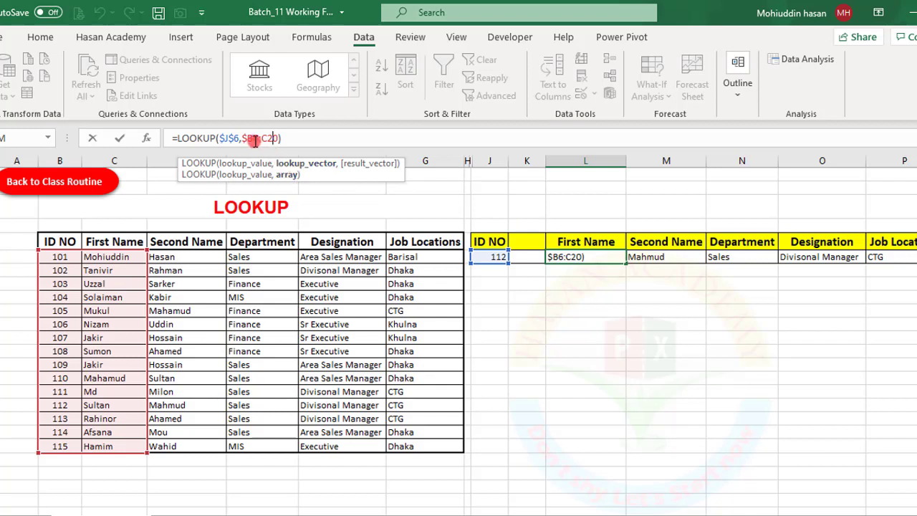
key("Return")
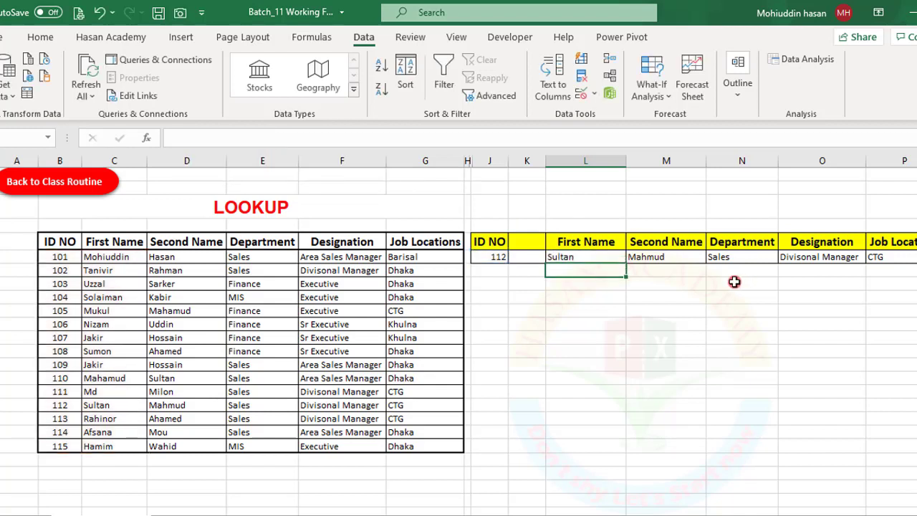
left_click(186, 169)
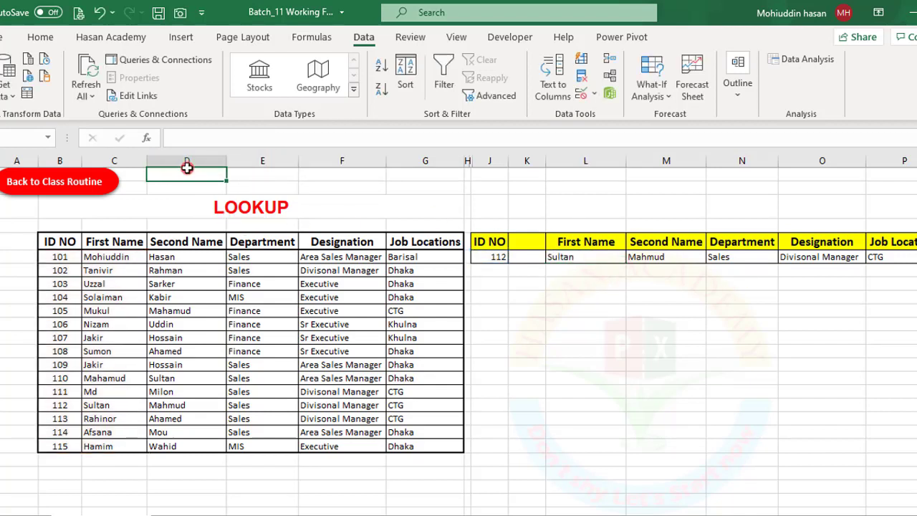
left_click(193, 163)
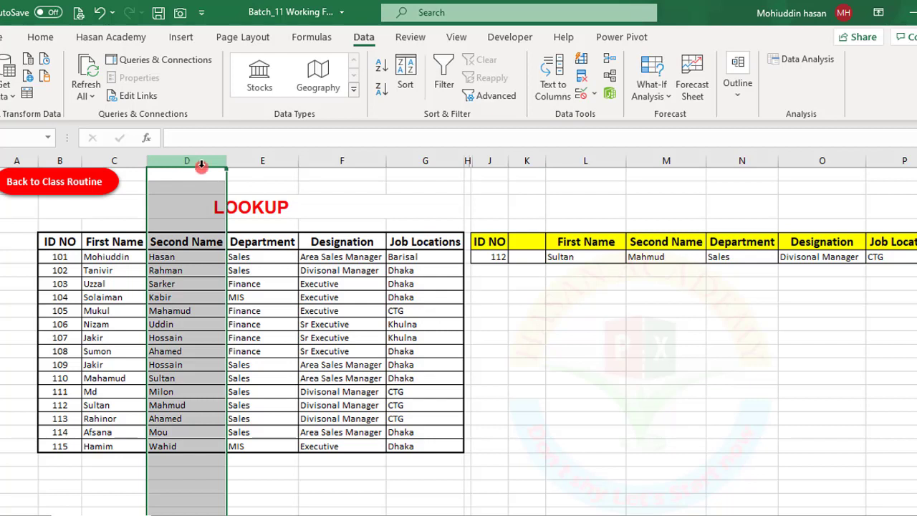
left_click(550, 256)
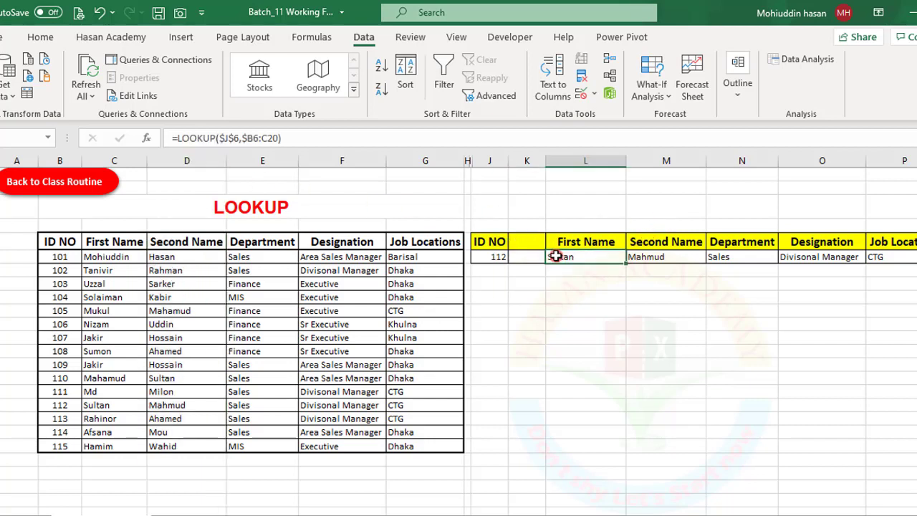
left_click(251, 138)
left_click(252, 139)
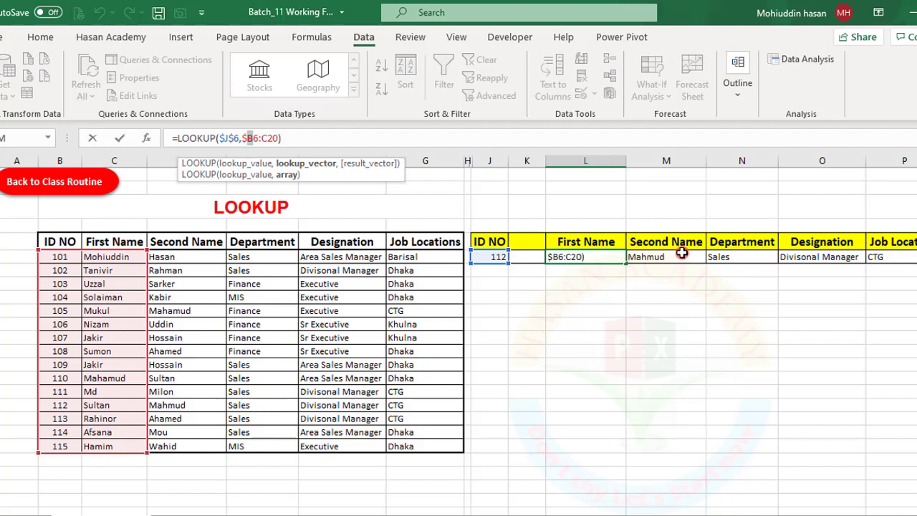
key("Return")
left_click(659, 165)
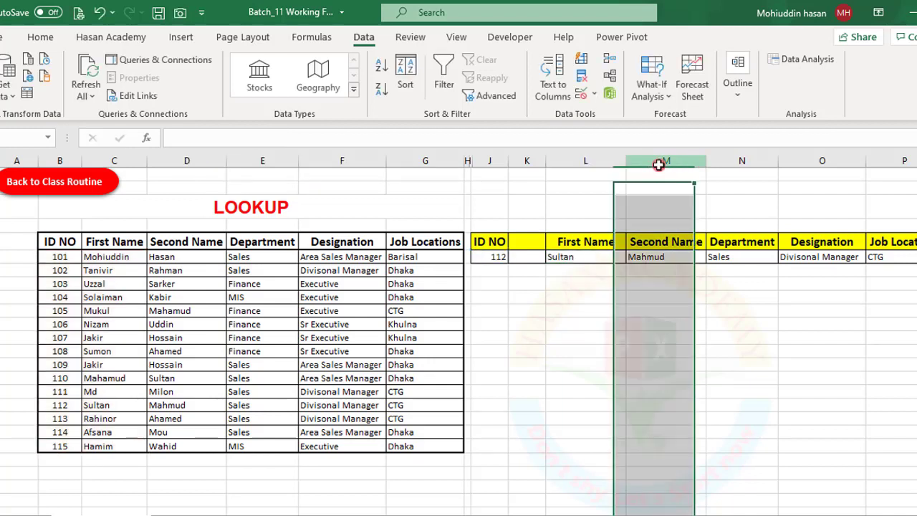
right_click(658, 165)
left_click(709, 290)
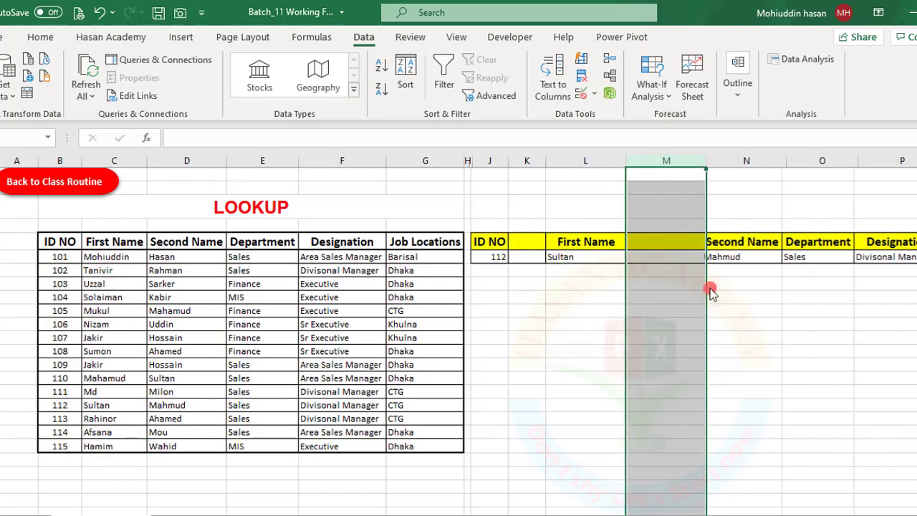
left_click(730, 258)
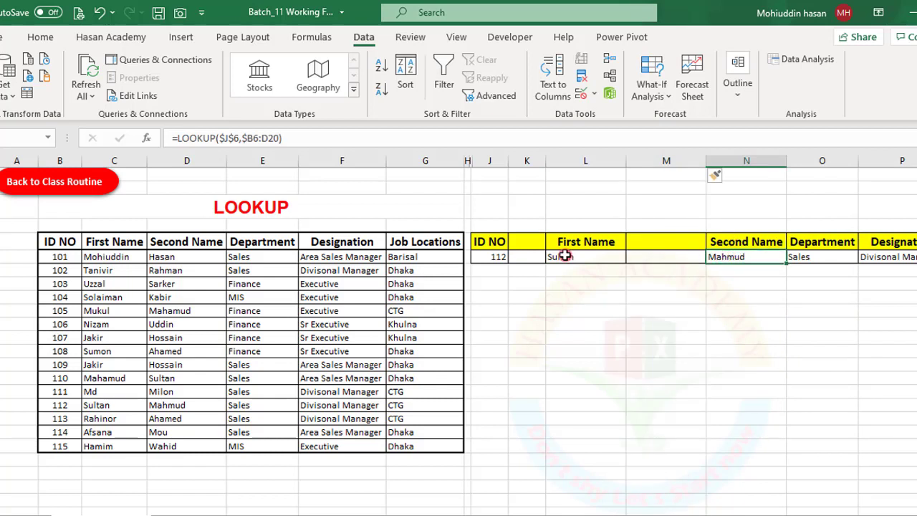
key("ctrl+z")
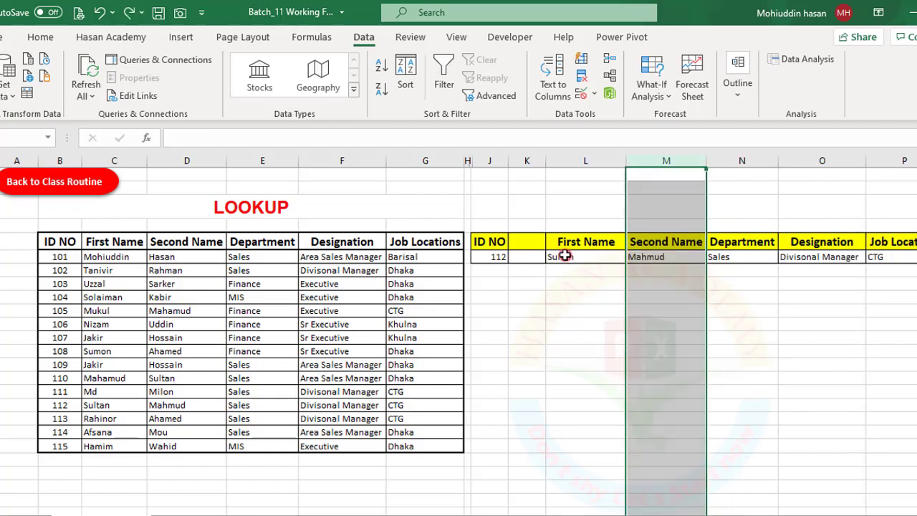
left_click(565, 256)
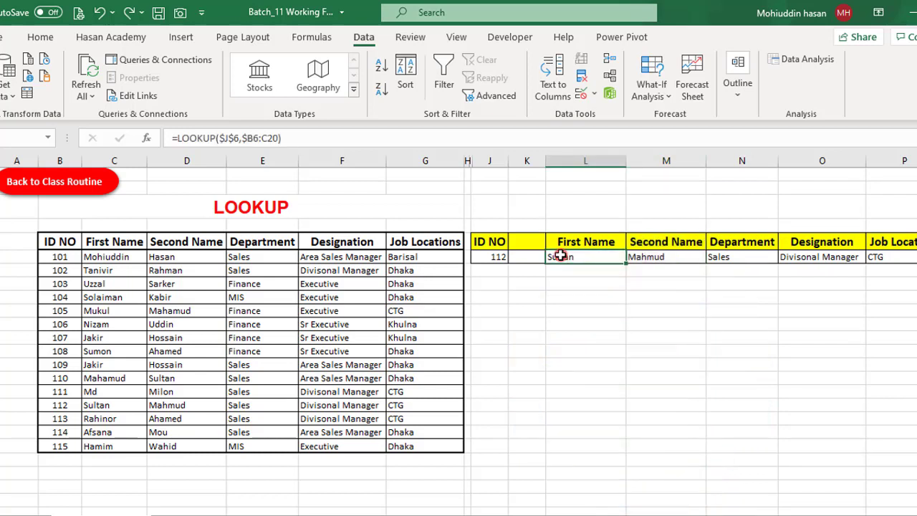